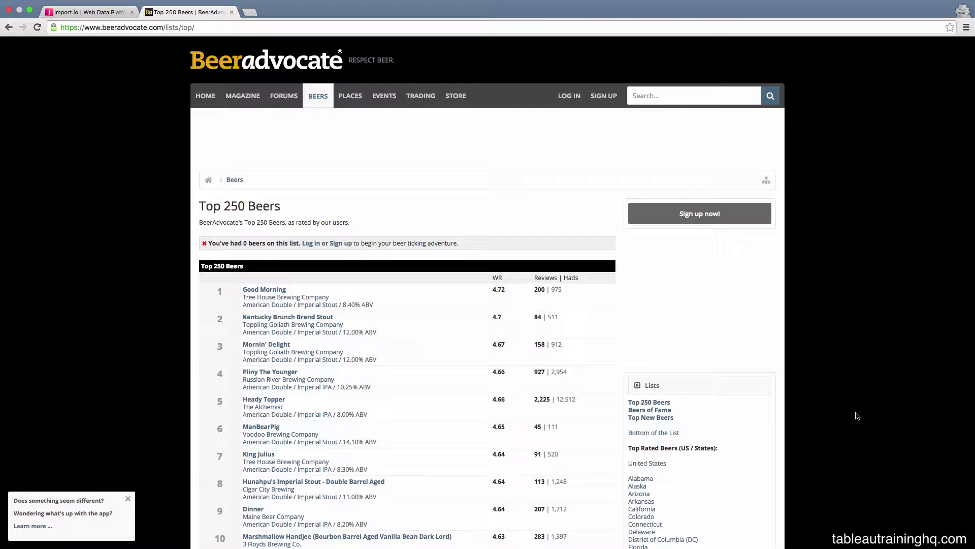
Step: Switch between the import.io and BeerAdvocate tabs and scroll the Top 250 Beers list, briefly highlighting the first rows
{"action": "left_click", "coordinate": [74, 13]}
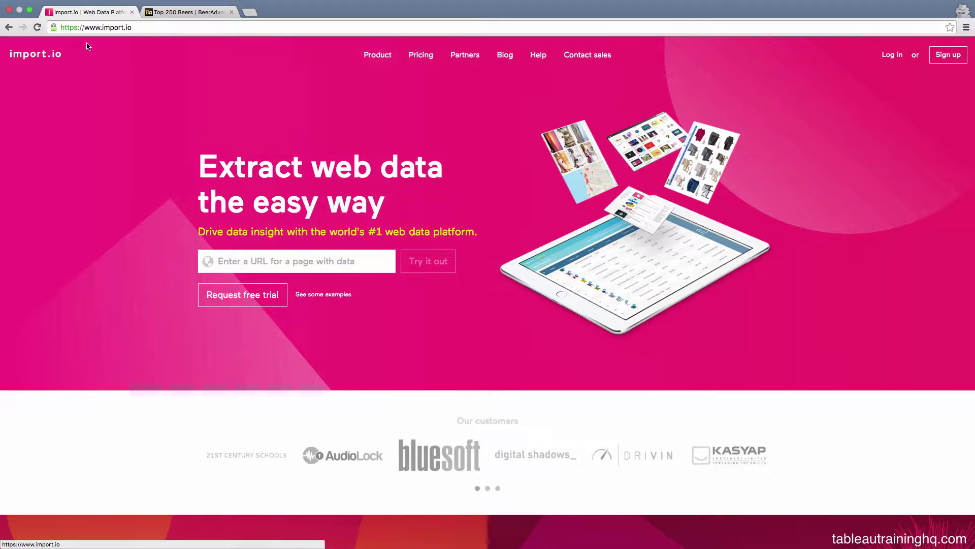
{"action": "left_click", "coordinate": [185, 12]}
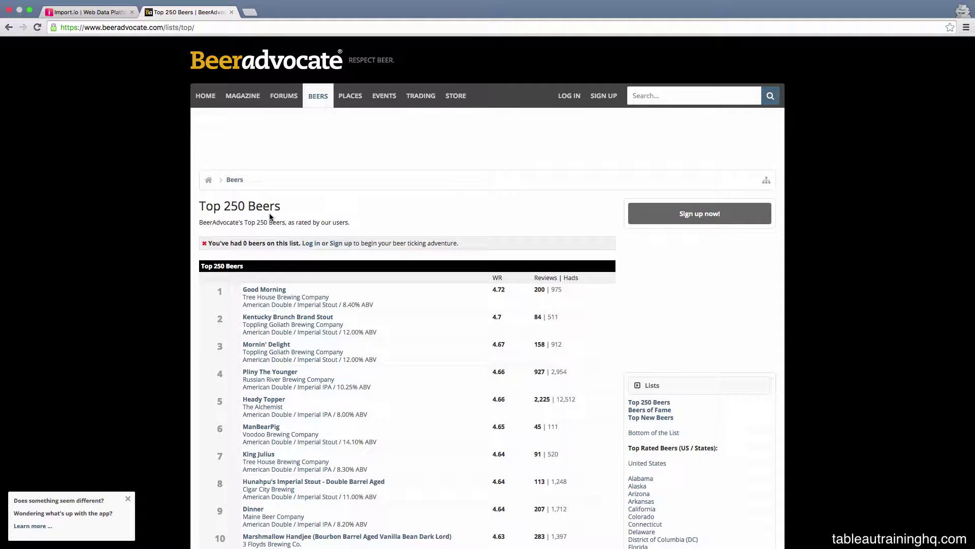
{"action": "scroll", "coordinate": [191, 301], "scroll_direction": "down", "scroll_amount": 8}
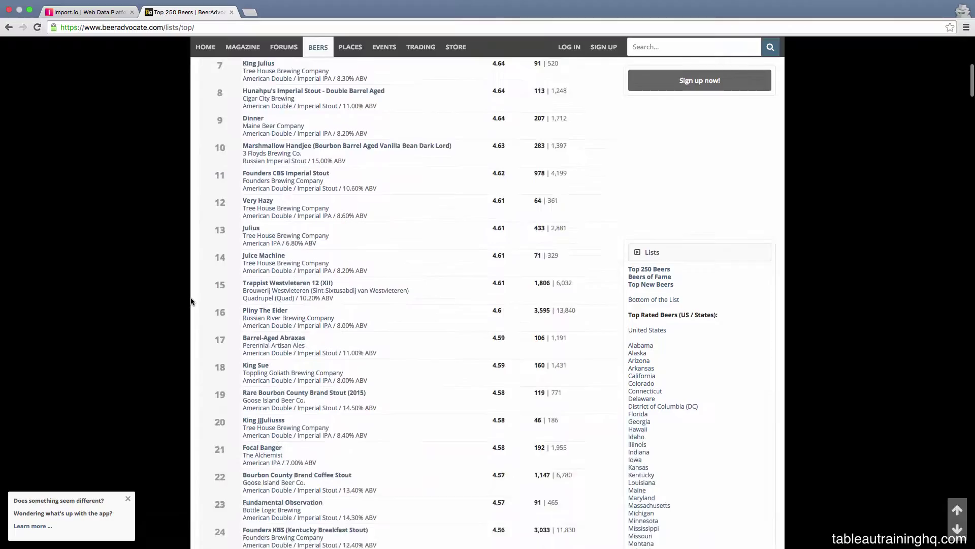
{"action": "scroll", "coordinate": [191, 301], "scroll_direction": "up", "scroll_amount": 8}
{"action": "scroll", "coordinate": [191, 302], "scroll_direction": "down", "scroll_amount": 10}
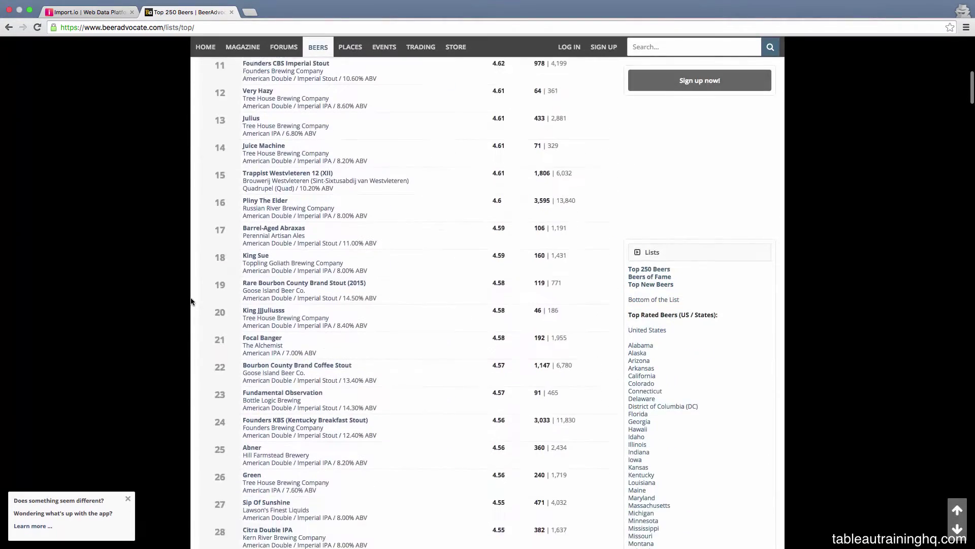
{"action": "scroll", "coordinate": [191, 301], "scroll_direction": "up", "scroll_amount": 10}
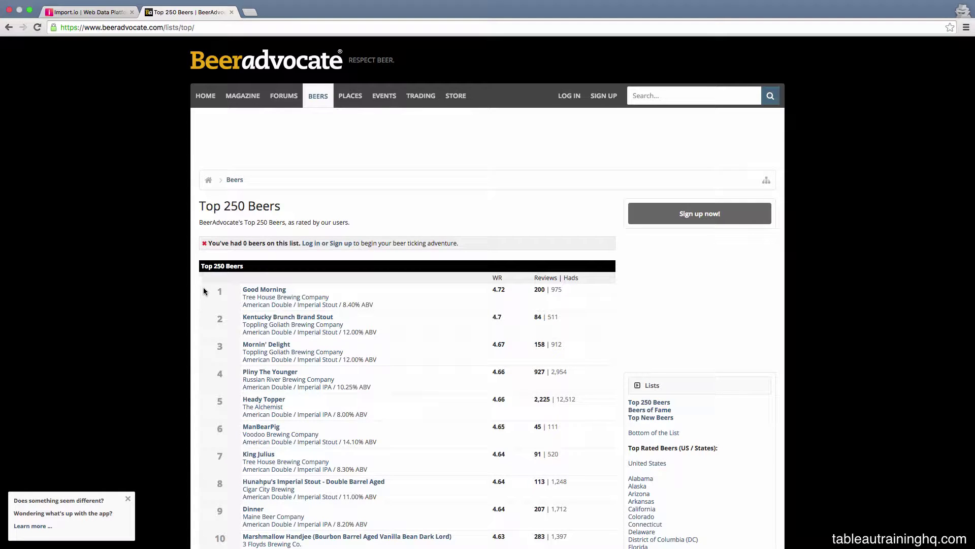
{"action": "left_click_drag", "start_coordinate": [204, 290], "coordinate": [565, 283]}
{"action": "left_click", "coordinate": [414, 297]}
Step: From import.io's My Data page, start a new extraction with the Magic automatic extractor
{"action": "left_click", "coordinate": [90, 18]}
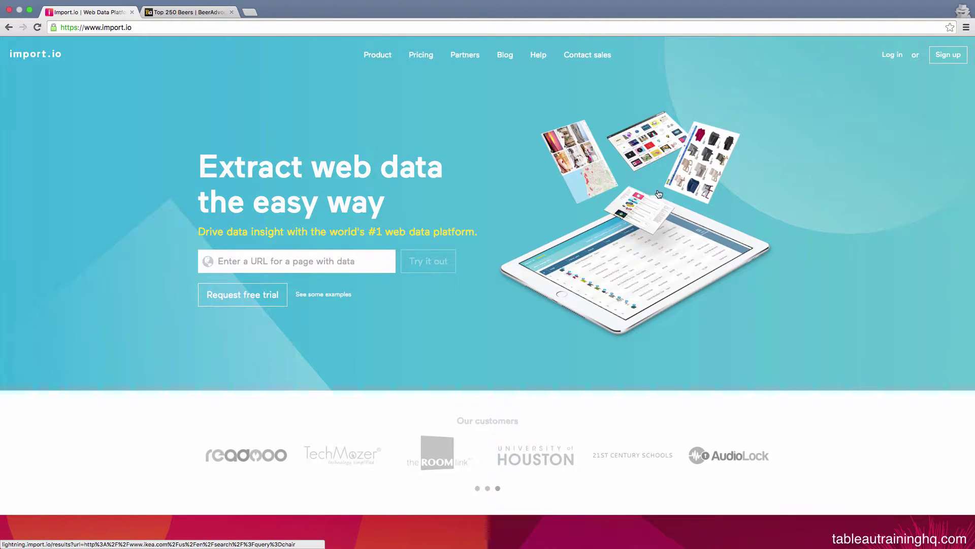
{"action": "left_click", "coordinate": [887, 60]}
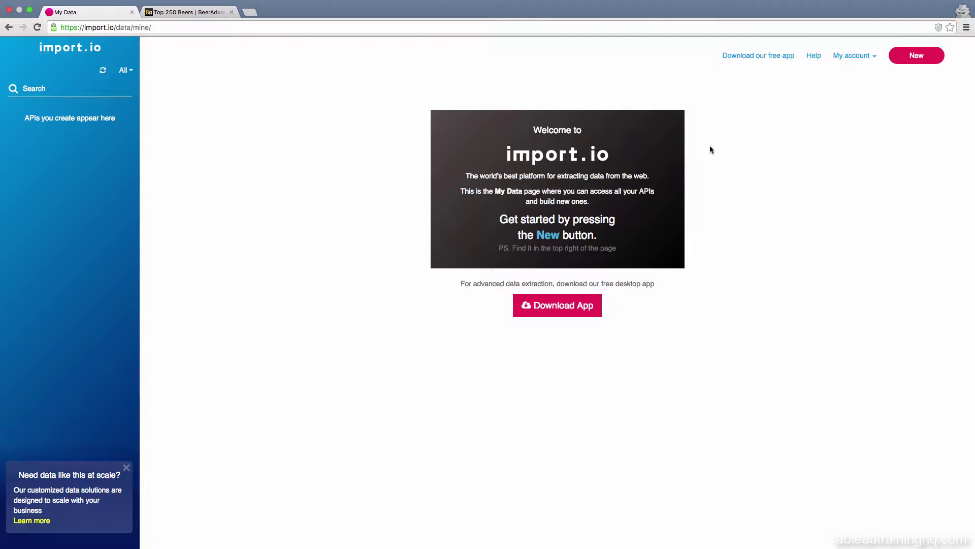
{"action": "left_click", "coordinate": [917, 60]}
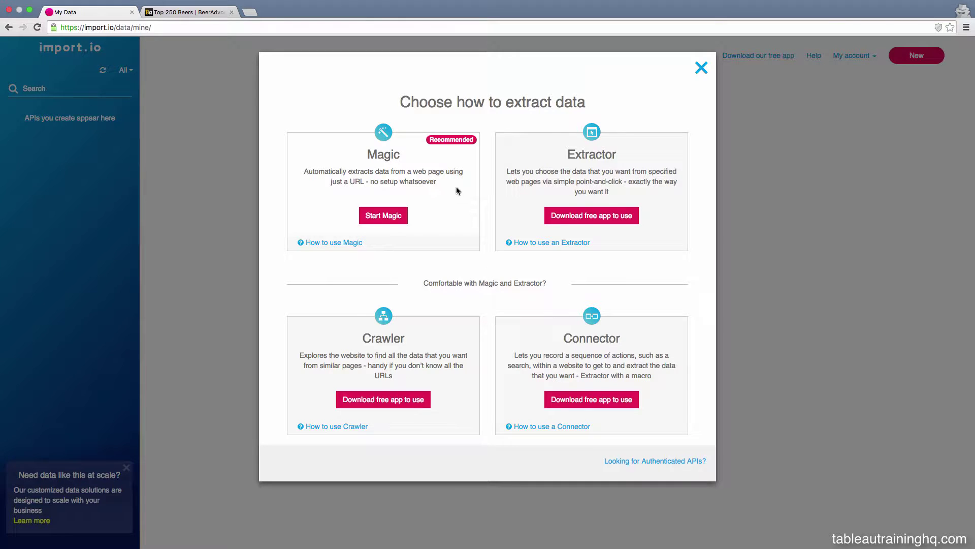
{"action": "left_click", "coordinate": [382, 217]}
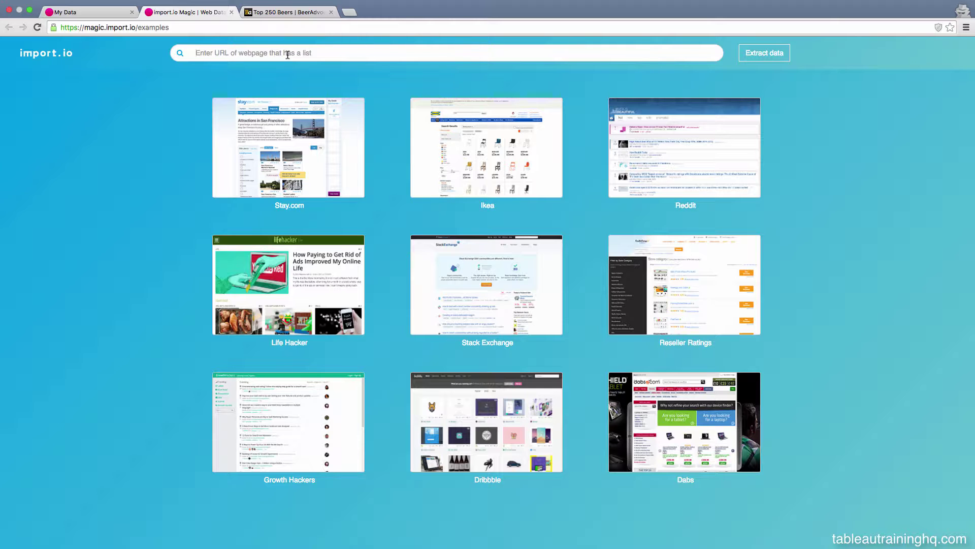
Step: Copy the BeerAdvocate Top 250 page address into Magic's URL box and extract its data
{"action": "left_click", "coordinate": [277, 17]}
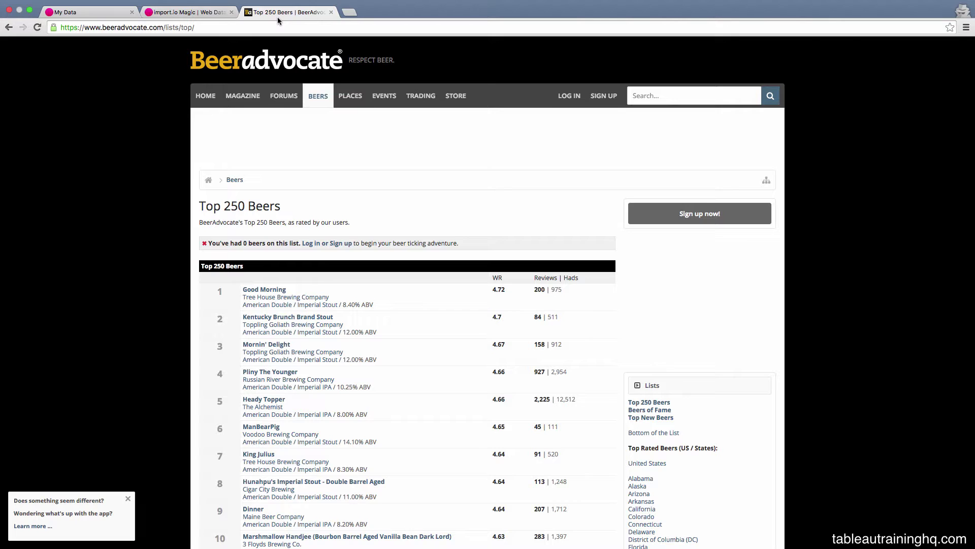
{"action": "left_click", "coordinate": [259, 31]}
{"action": "key", "text": "super+c"}
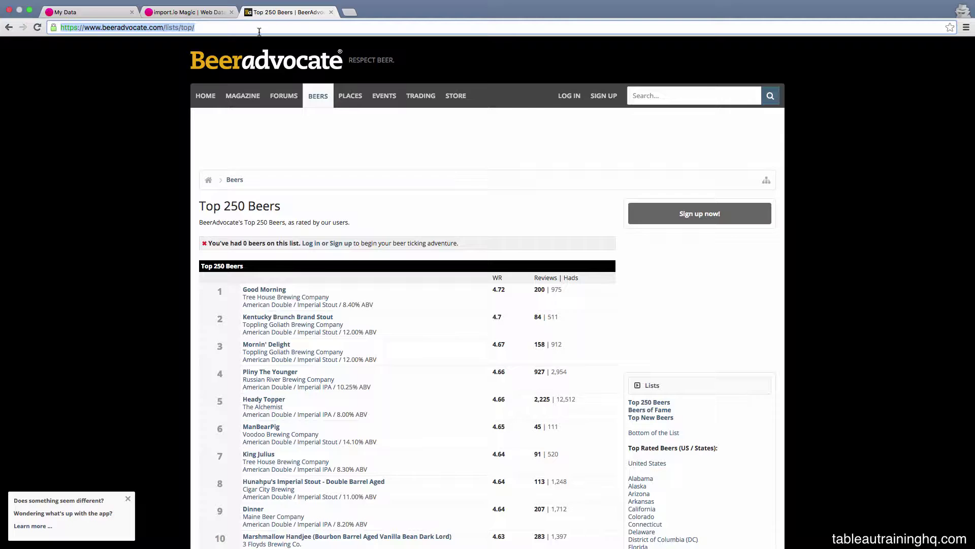
{"action": "left_click", "coordinate": [167, 15]}
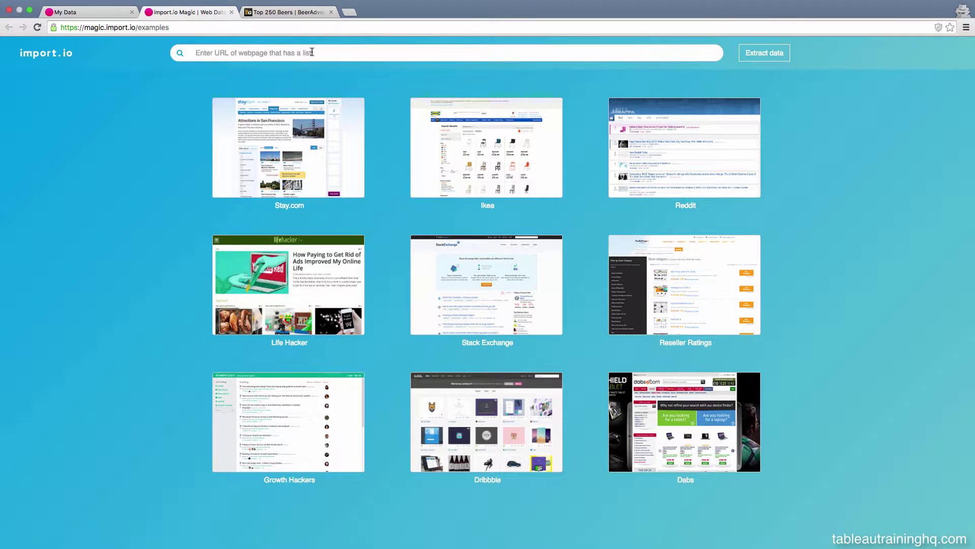
{"action": "key", "text": "super+v"}
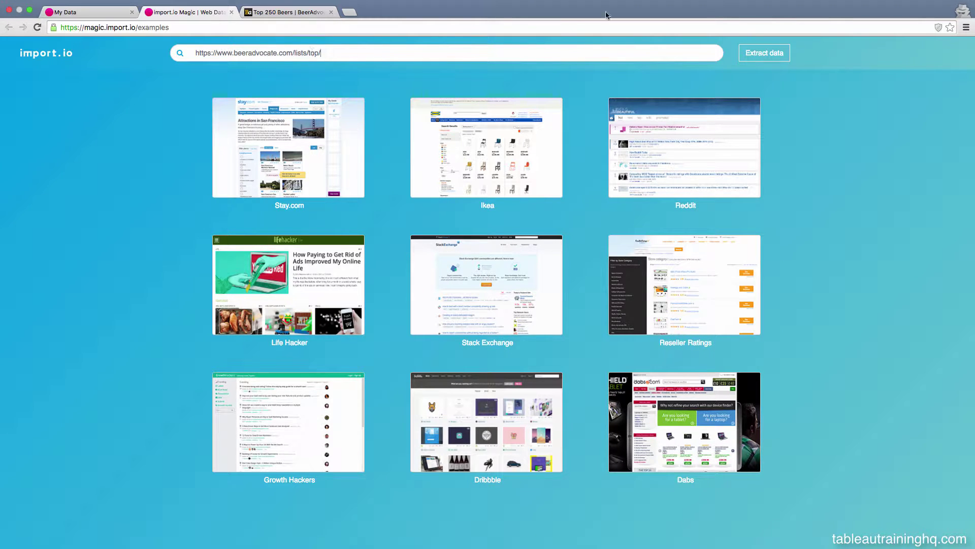
{"action": "left_click", "coordinate": [763, 57]}
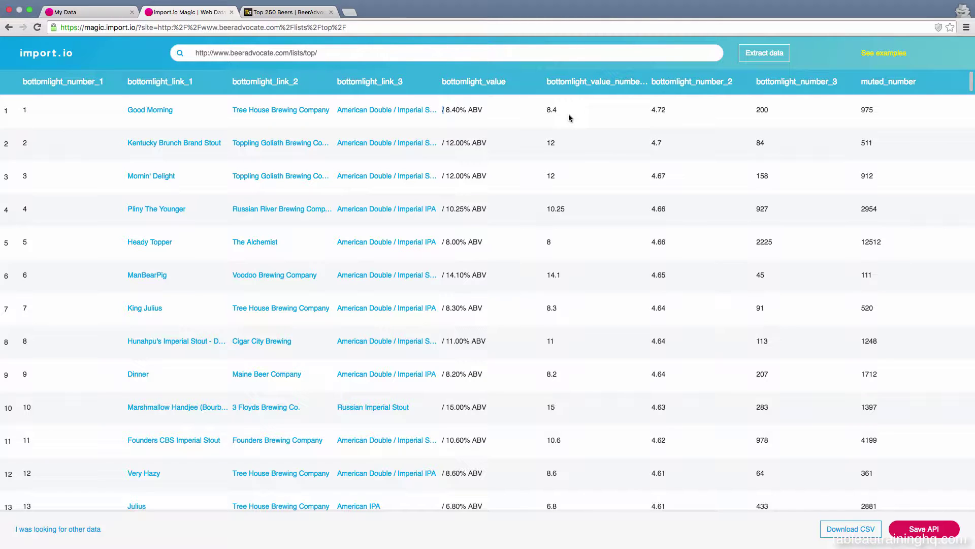
Step: Check row 1's extracted values: 8.4 ABV, 4.72 score and 200 reviews
{"action": "left_click_drag", "start_coordinate": [570, 113], "coordinate": [548, 115]}
{"action": "left_click", "coordinate": [547, 114]}
{"action": "double_click", "coordinate": [658, 109]}
{"action": "left_click", "coordinate": [766, 108]}
{"action": "double_click", "coordinate": [765, 109]}
{"action": "scroll", "coordinate": [870, 112], "scroll_direction": "down", "scroll_amount": 3}
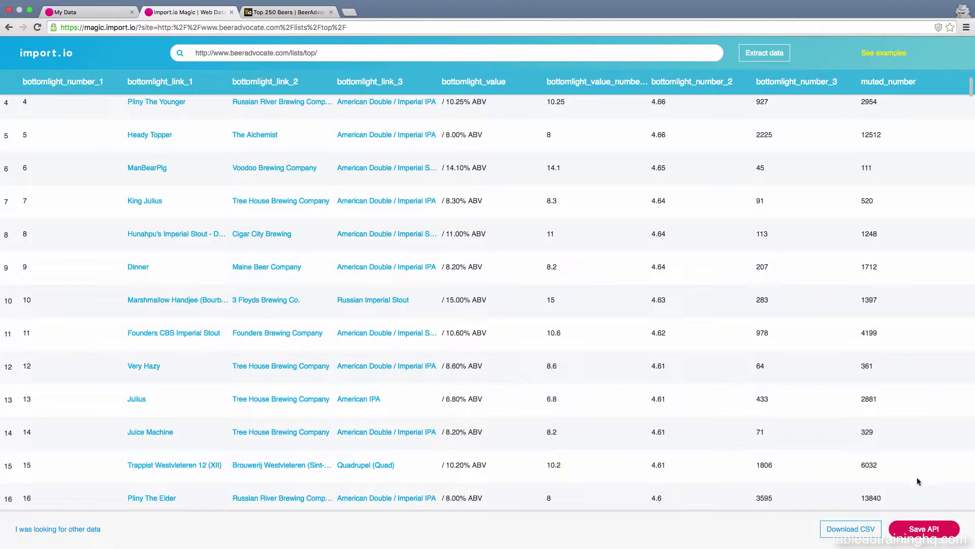
Step: Download the table as magic.csv, dismiss the Save as API prompt, and open the file
{"action": "left_click", "coordinate": [855, 529]}
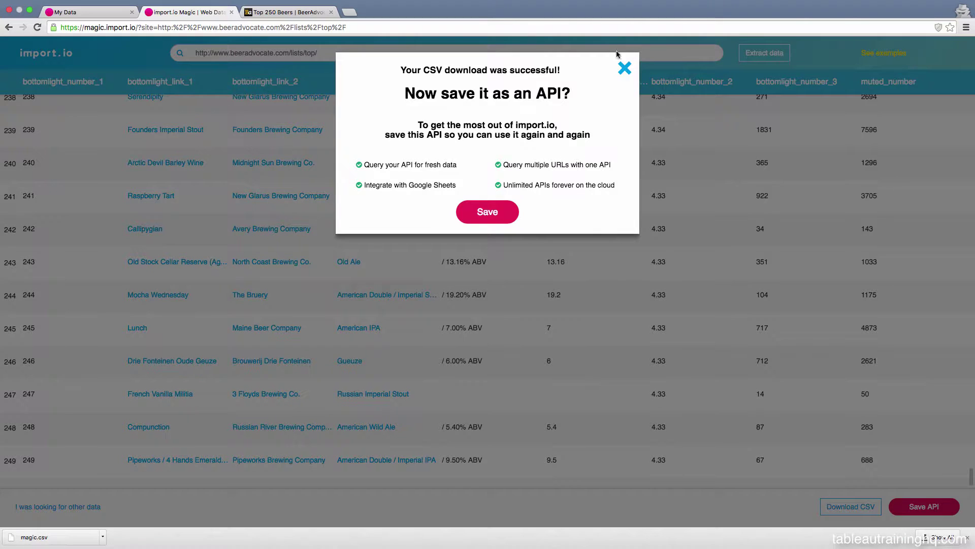
{"action": "left_click", "coordinate": [624, 65]}
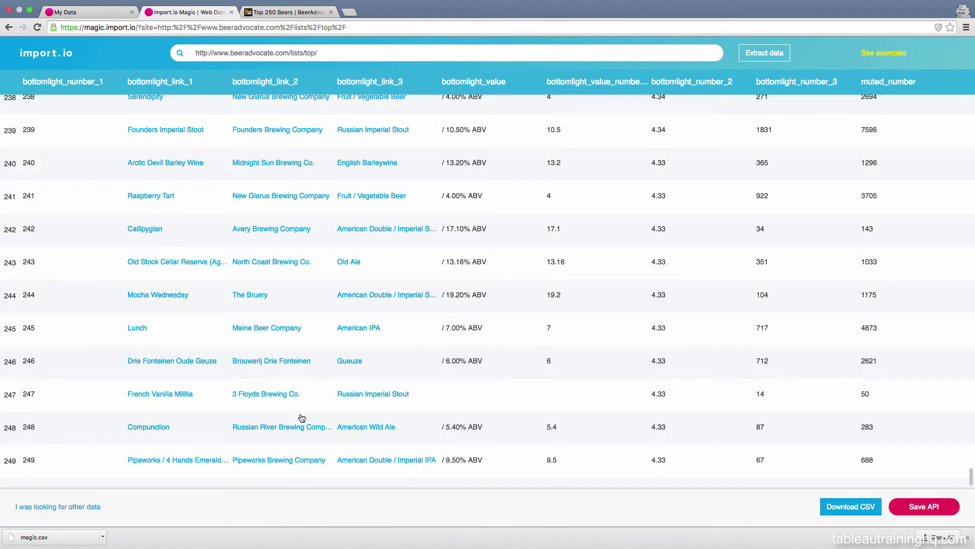
{"action": "left_click", "coordinate": [45, 538]}
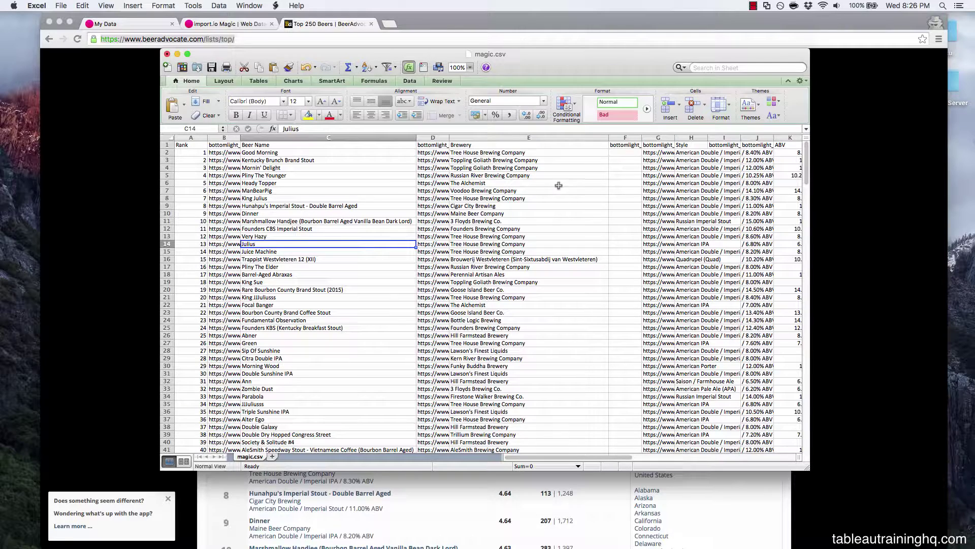
Step: Delete the beer link column B and the brewery link column C
{"action": "left_click", "coordinate": [220, 137]}
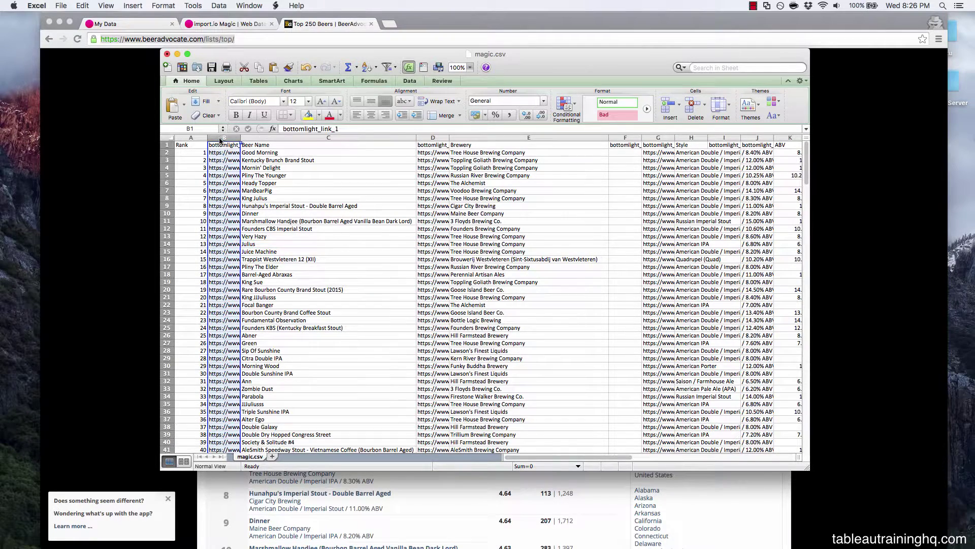
{"action": "right_click", "coordinate": [220, 138]}
{"action": "left_click", "coordinate": [247, 200]}
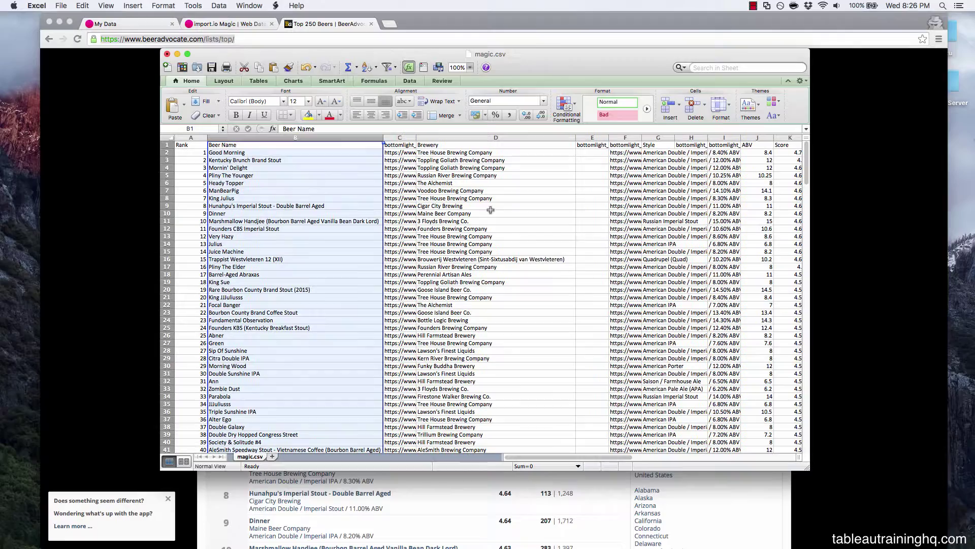
{"action": "left_click", "coordinate": [401, 167]}
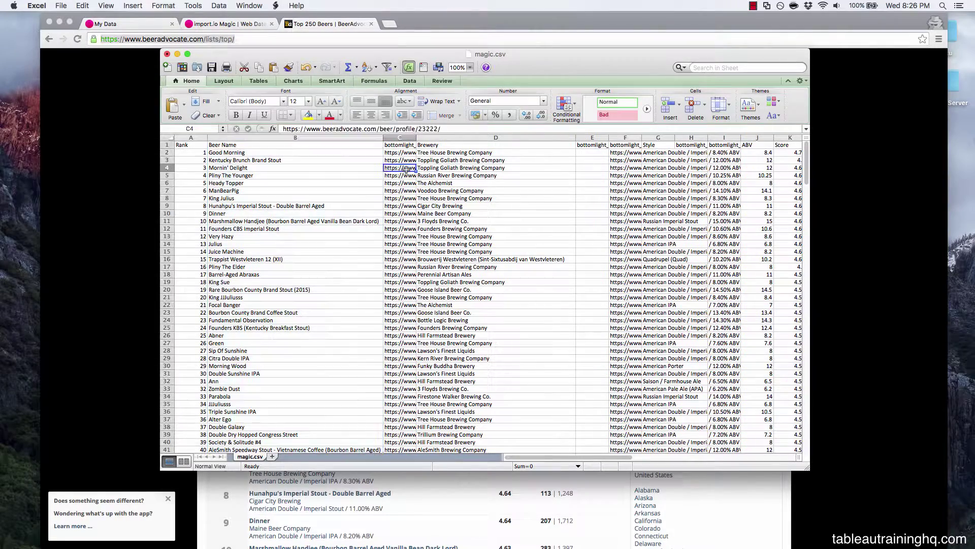
{"action": "left_click", "coordinate": [395, 137]}
{"action": "right_click", "coordinate": [395, 137]}
{"action": "left_click", "coordinate": [412, 199]}
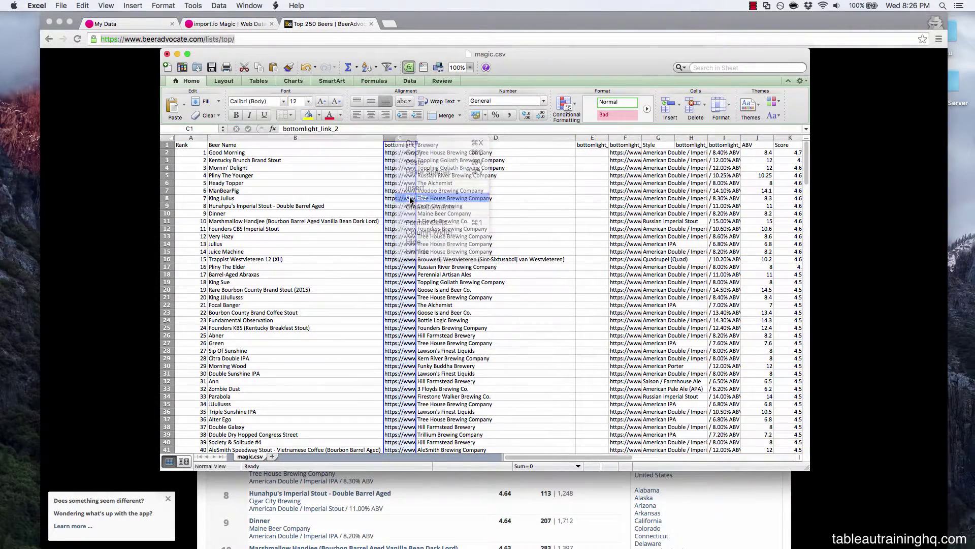
Step: Delete the remaining link columns, including the style link, so ABV shifts left (e.g. 8.2 in F10)
{"action": "left_click", "coordinate": [562, 137]}
{"action": "right_click", "coordinate": [562, 137]}
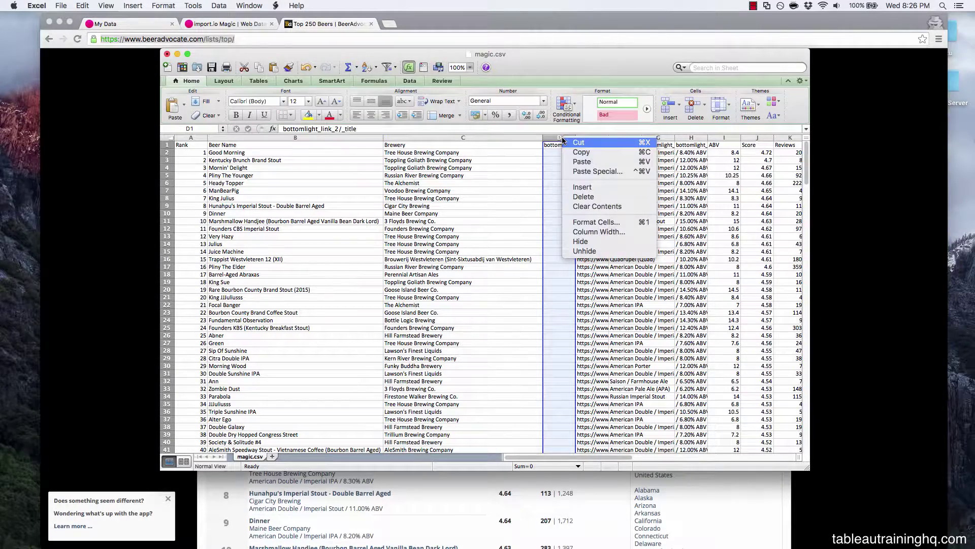
{"action": "left_click", "coordinate": [579, 199]}
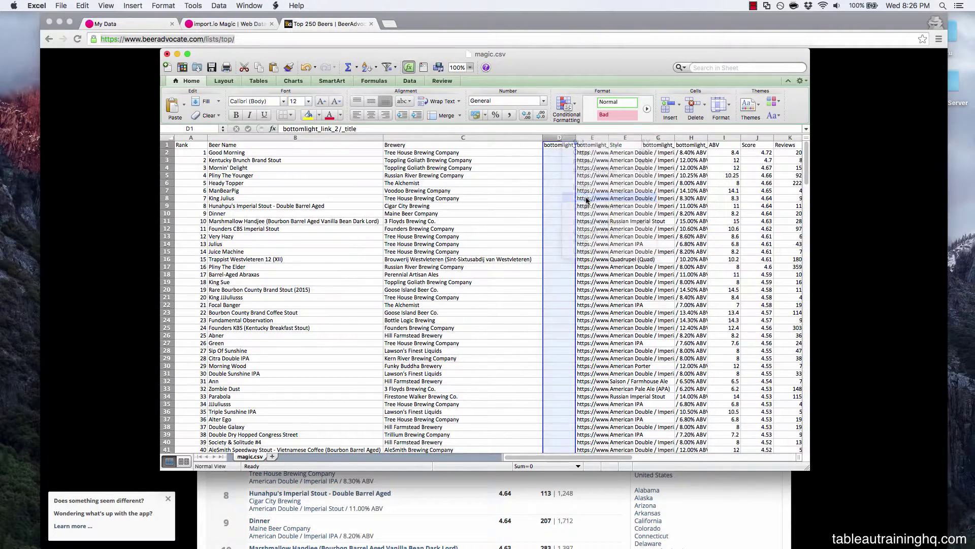
{"action": "right_click", "coordinate": [557, 138]}
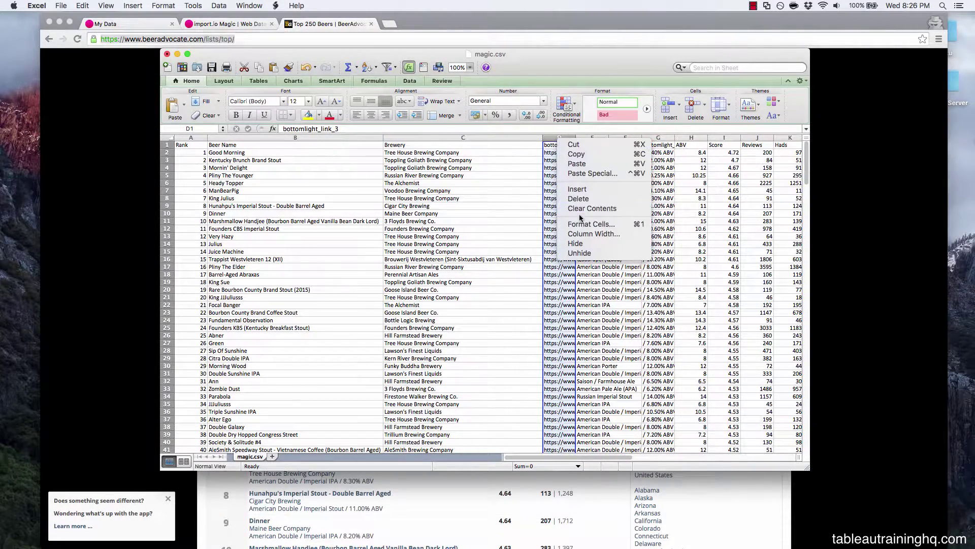
{"action": "left_click", "coordinate": [571, 200]}
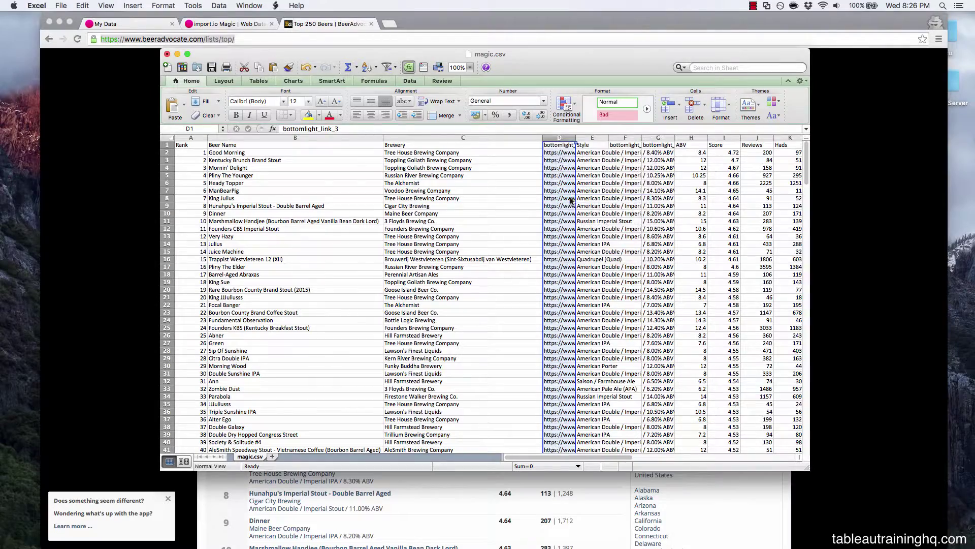
{"action": "left_click", "coordinate": [586, 137]}
{"action": "right_click", "coordinate": [587, 138]}
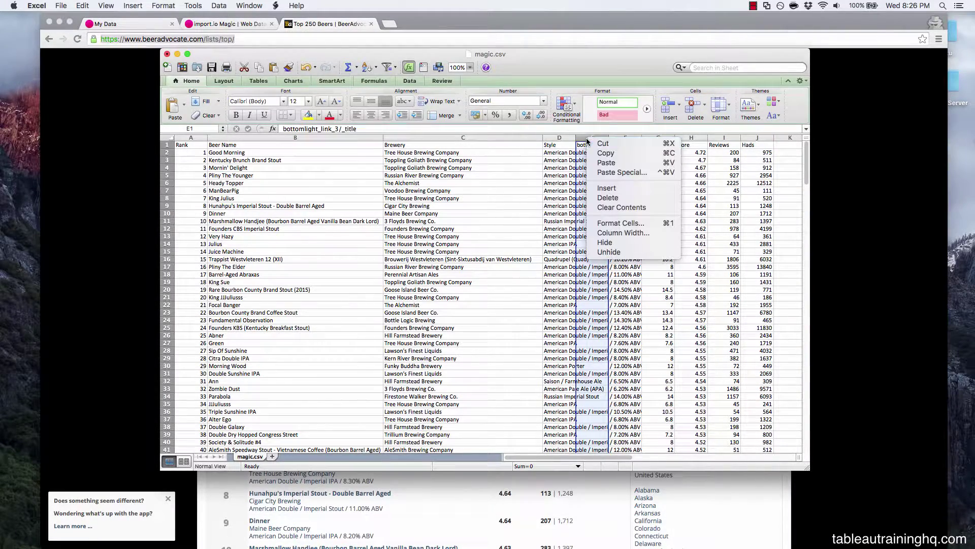
{"action": "left_click", "coordinate": [603, 199]}
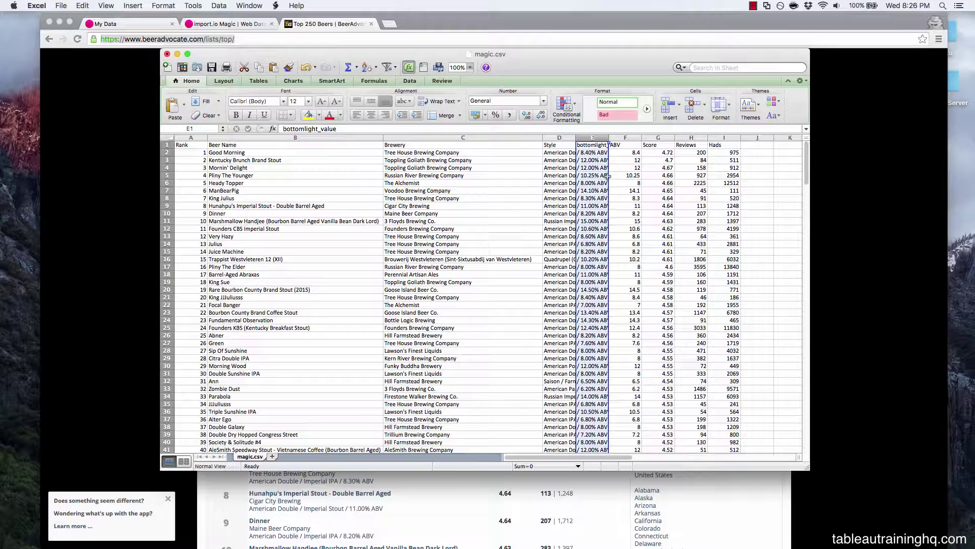
{"action": "left_click", "coordinate": [636, 211]}
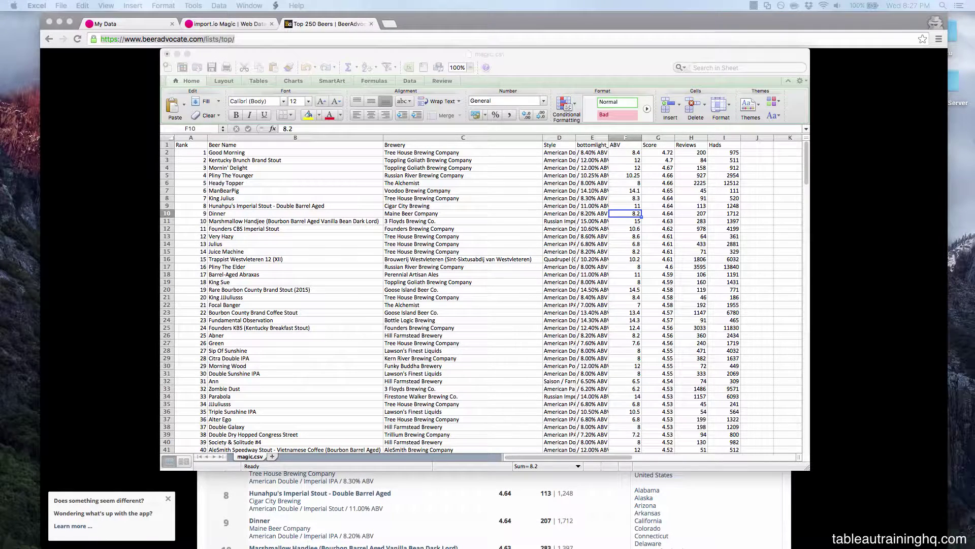
Step: Replace every '/' in the values with nothing
{"action": "type", "text": "/"}
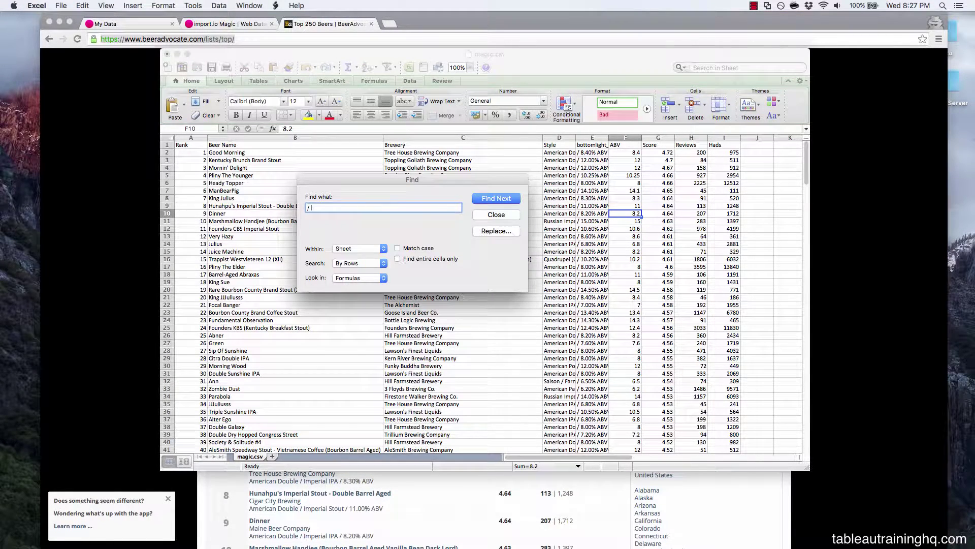
{"action": "left_click", "coordinate": [490, 231]}
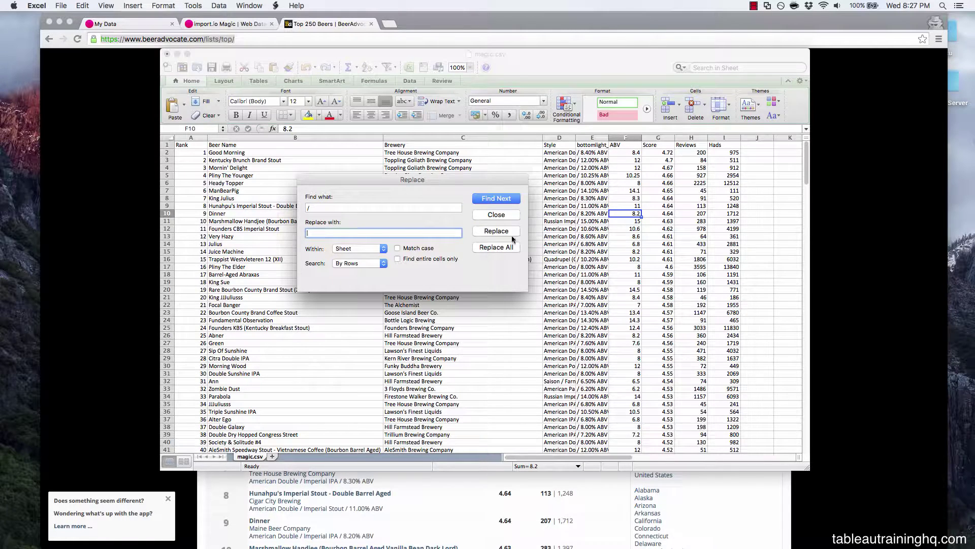
{"action": "left_click", "coordinate": [501, 247]}
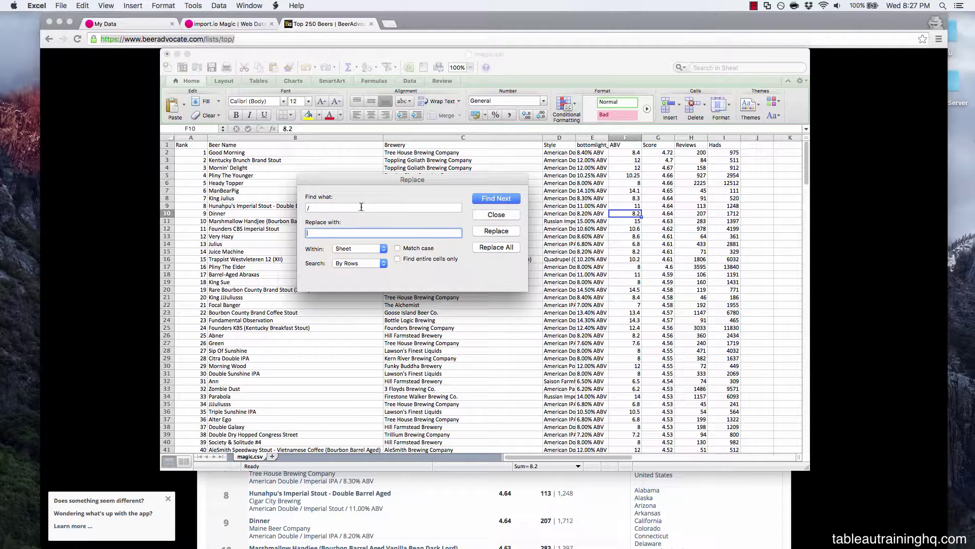
Step: Remove 'ABV' from every bottomlight value, close Find and Replace, and maximize the spreadsheet window
{"action": "left_click", "coordinate": [322, 205]}
{"action": "key", "text": "BackSpace"}
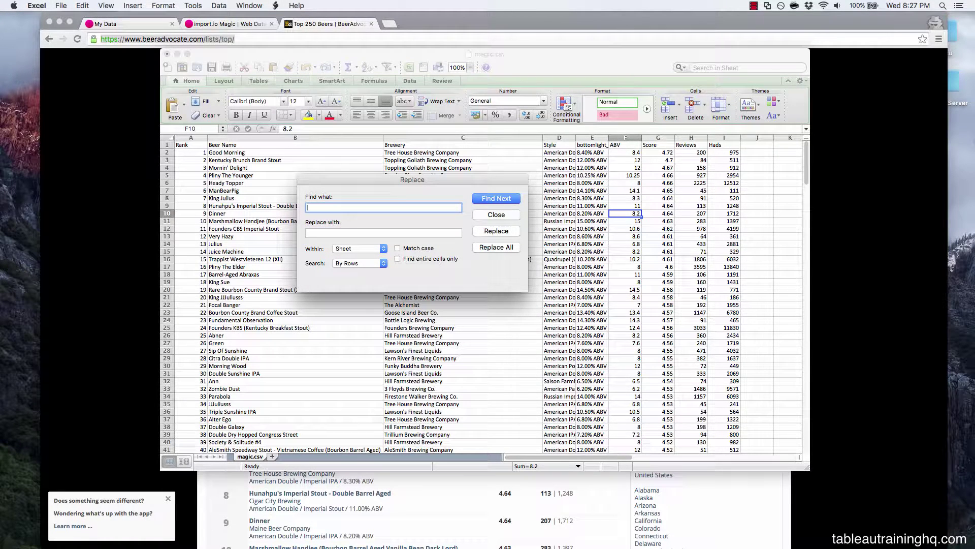
{"action": "type", "text": "ABV"}
{"action": "left_click", "coordinate": [489, 248]}
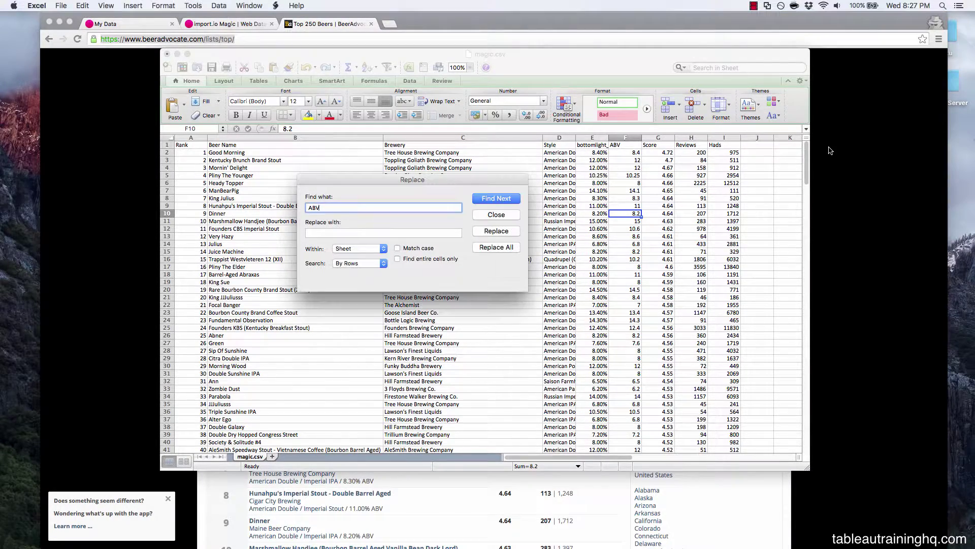
{"action": "left_click", "coordinate": [496, 215]}
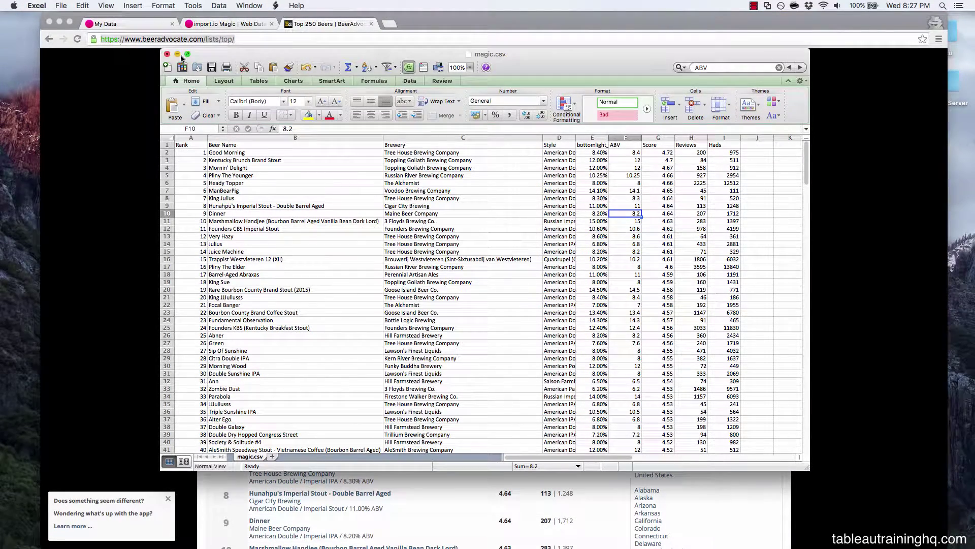
{"action": "left_click", "coordinate": [224, 184]}
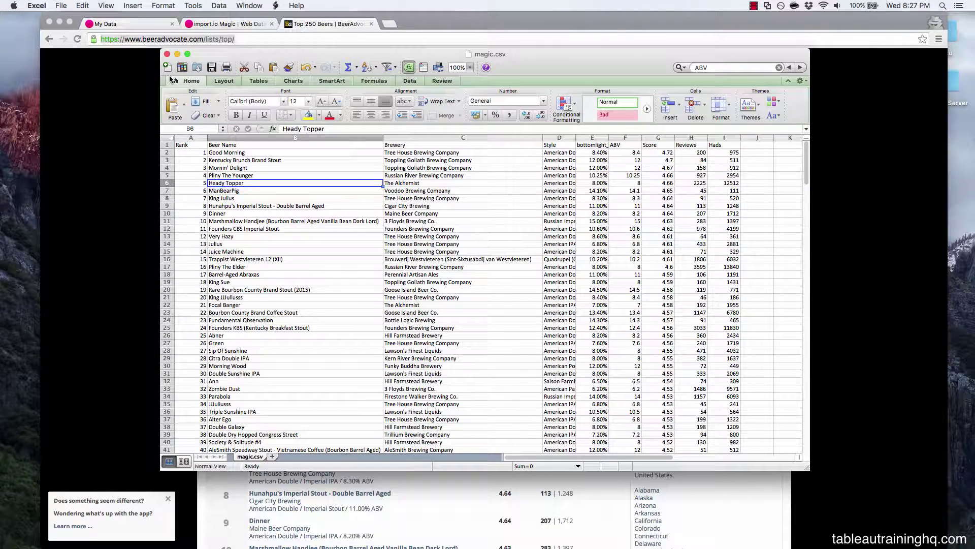
{"action": "double_click", "coordinate": [337, 55]}
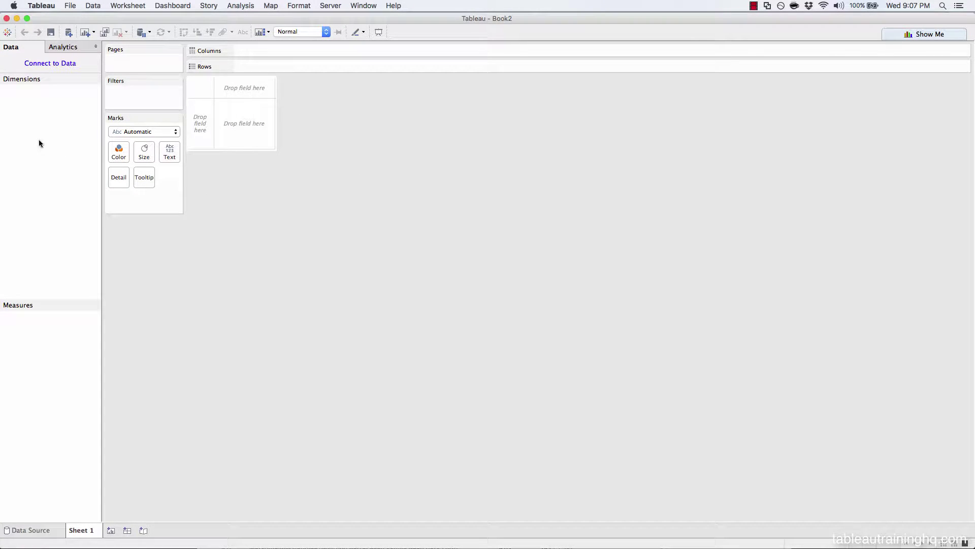
Step: Connect Book2 to top_250_beers_July_2016.csv as a text-file data source
{"action": "left_click", "coordinate": [40, 65]}
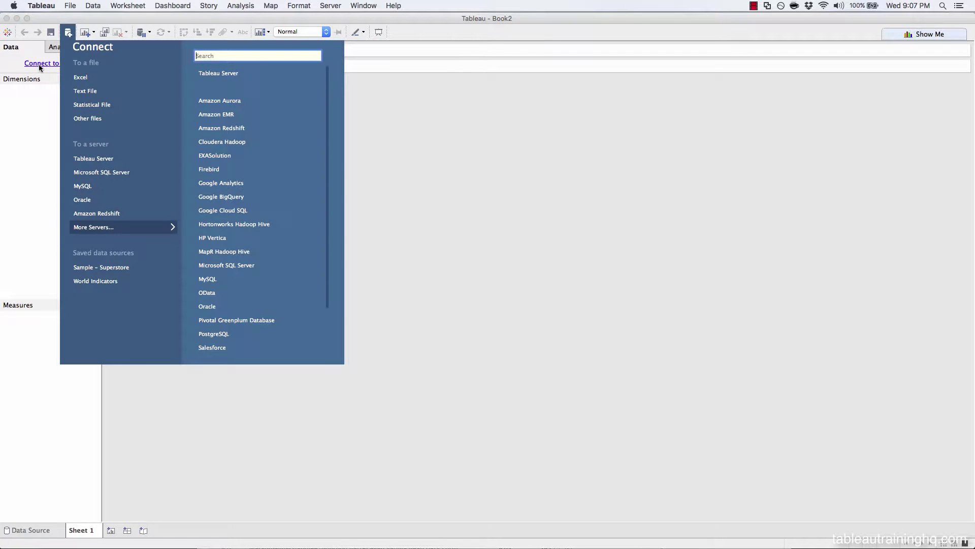
{"action": "left_click", "coordinate": [83, 91]}
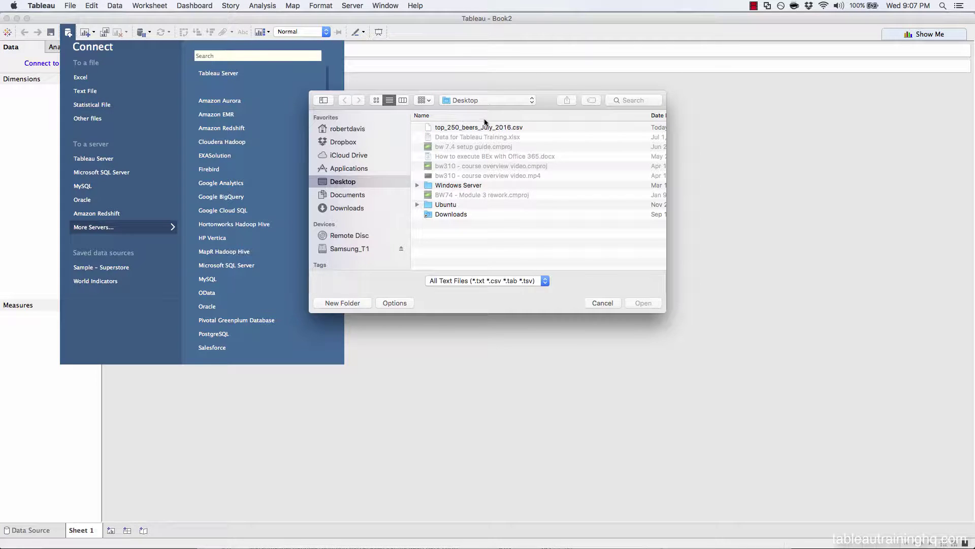
{"action": "double_click", "coordinate": [483, 127]}
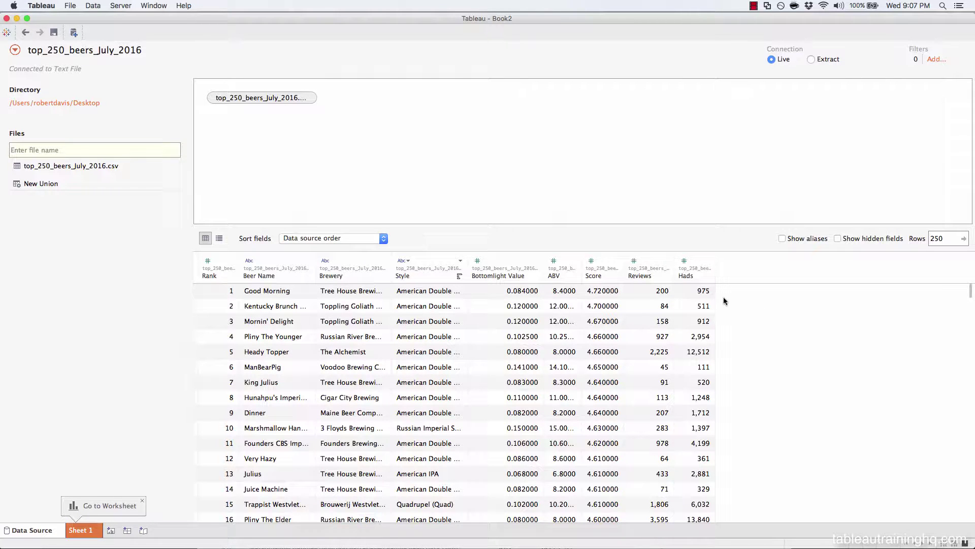
Step: Rename the Bottomlight Value column to ABV% in the data source preview
{"action": "right_click", "coordinate": [494, 275]}
{"action": "left_click", "coordinate": [508, 282]}
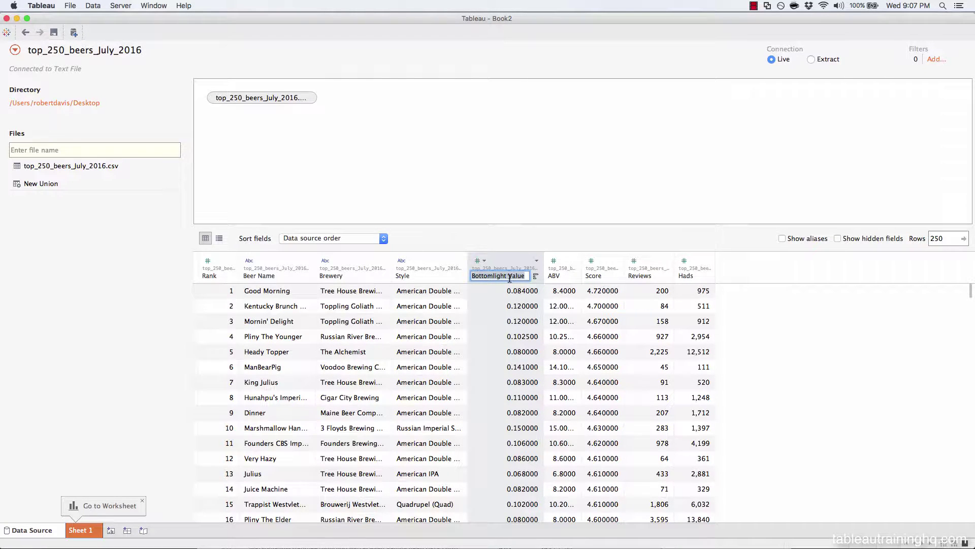
{"action": "type", "text": "ABV%"}
{"action": "key", "text": "Return"}
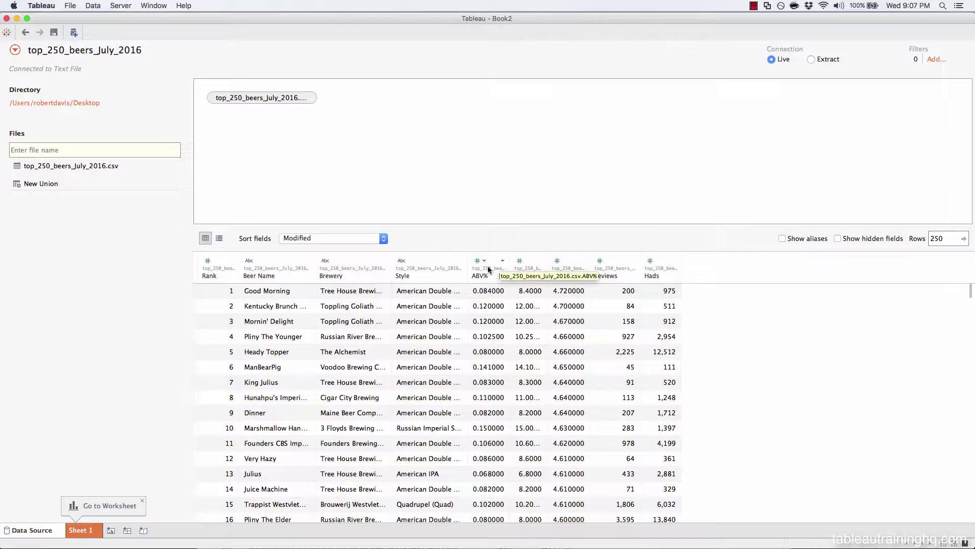
Step: Rename Sheet 1 to 'Top 250 - Top Brewer'
{"action": "left_click", "coordinate": [81, 531]}
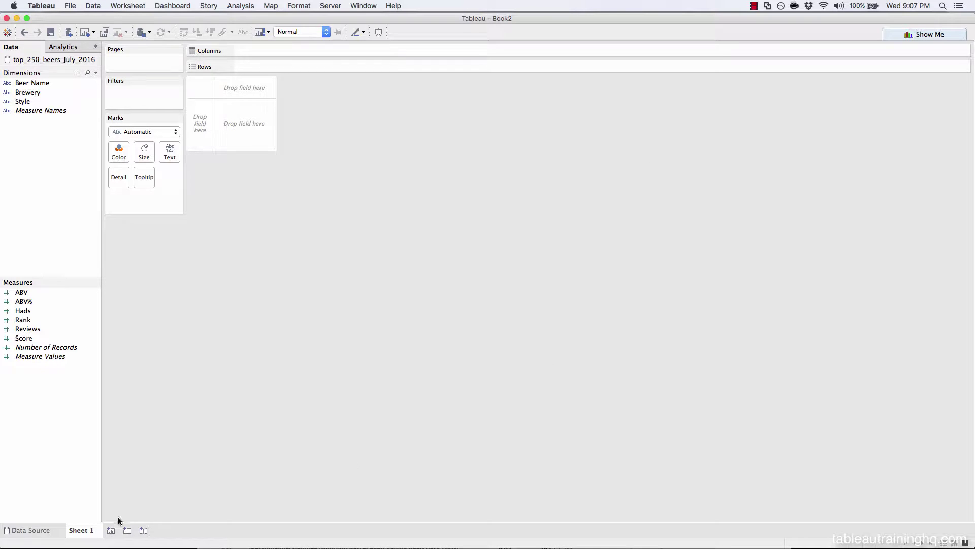
{"action": "double_click", "coordinate": [89, 529]}
{"action": "type", "text": "T"}
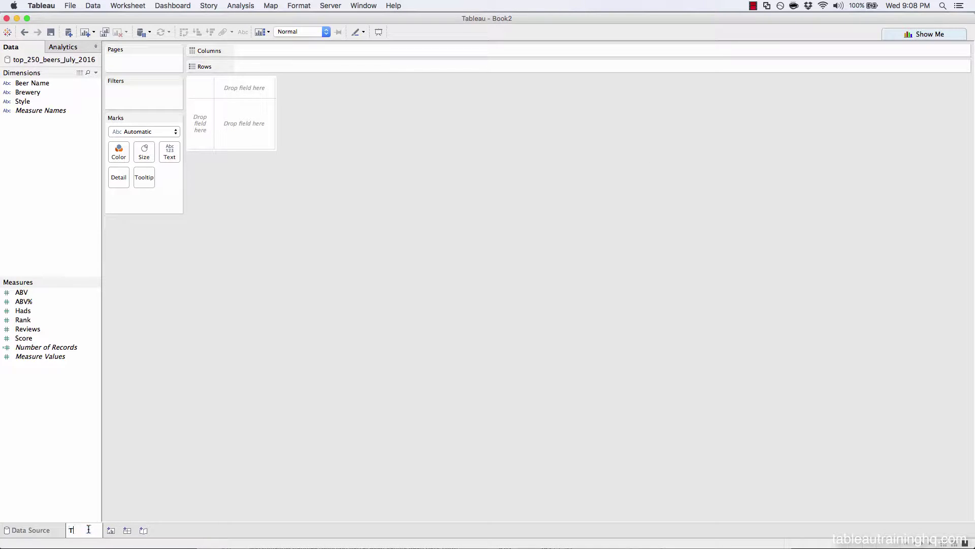
{"action": "type", "text": "op"}
{"action": "type", "text": "250"}
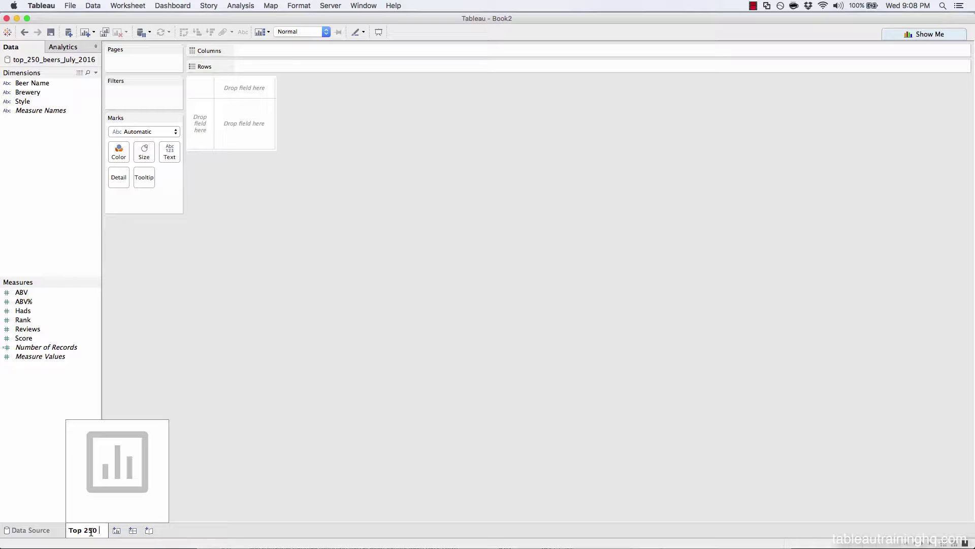
{"action": "type", "text": " - Top Brewer"}
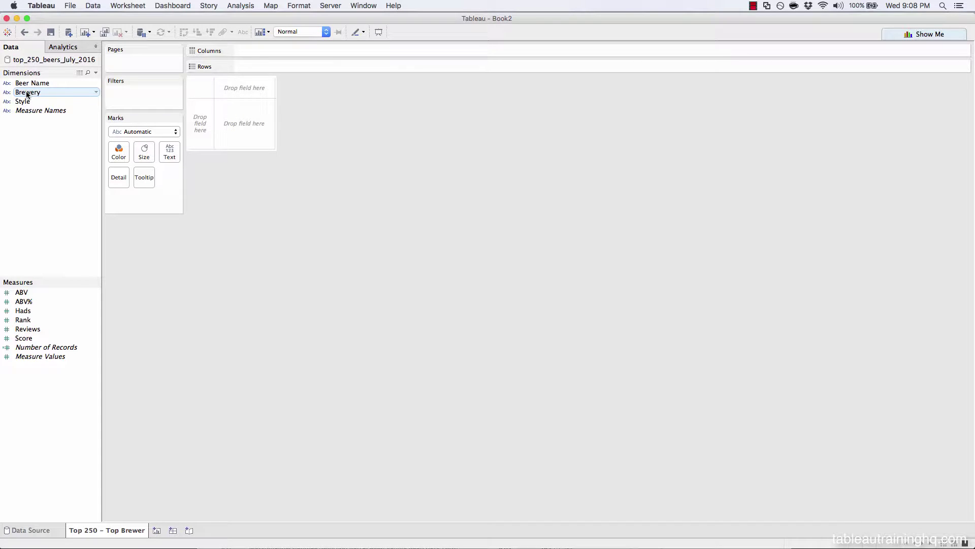
Step: Put Brewery on Rows and show each brewery's Number of Records count, listing 91 breweries
{"action": "double_click", "coordinate": [27, 94]}
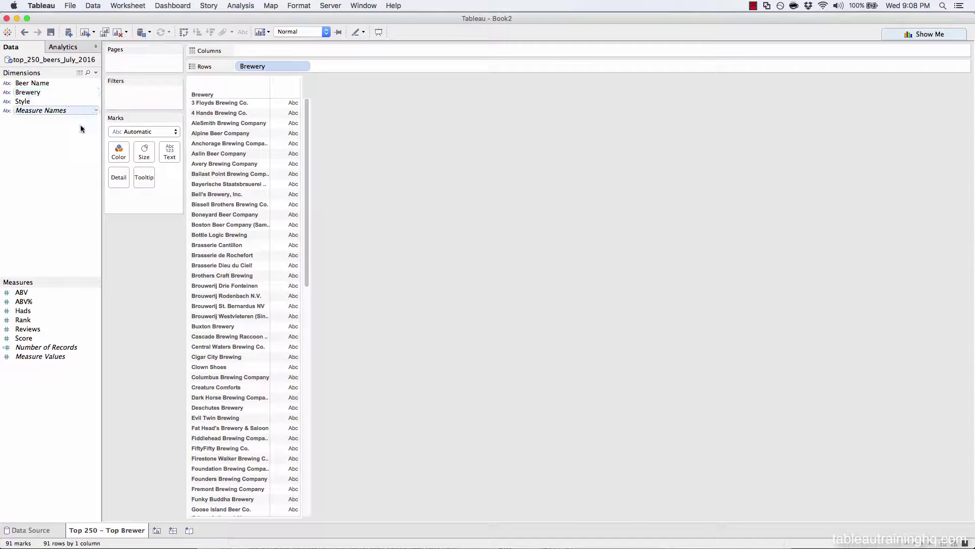
{"action": "left_click", "coordinate": [49, 350]}
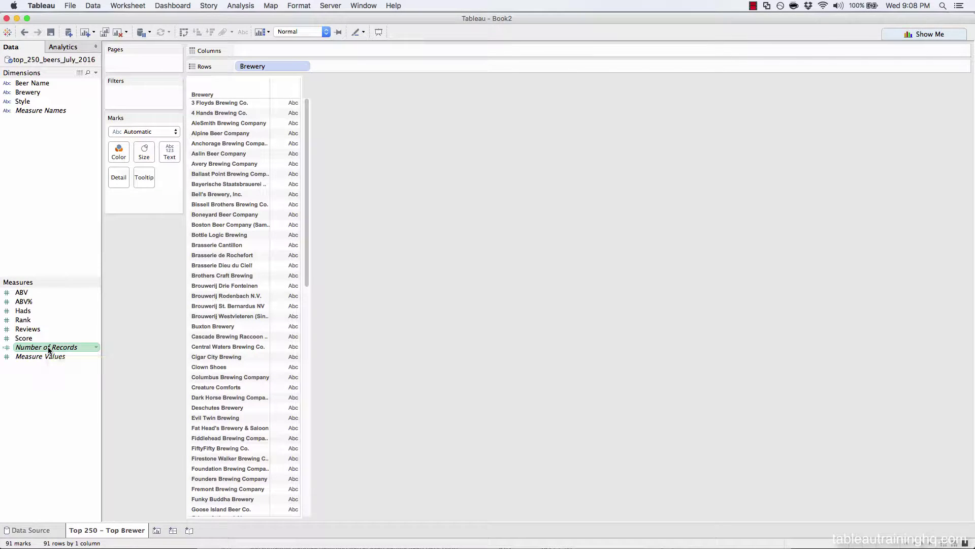
{"action": "double_click", "coordinate": [49, 350]}
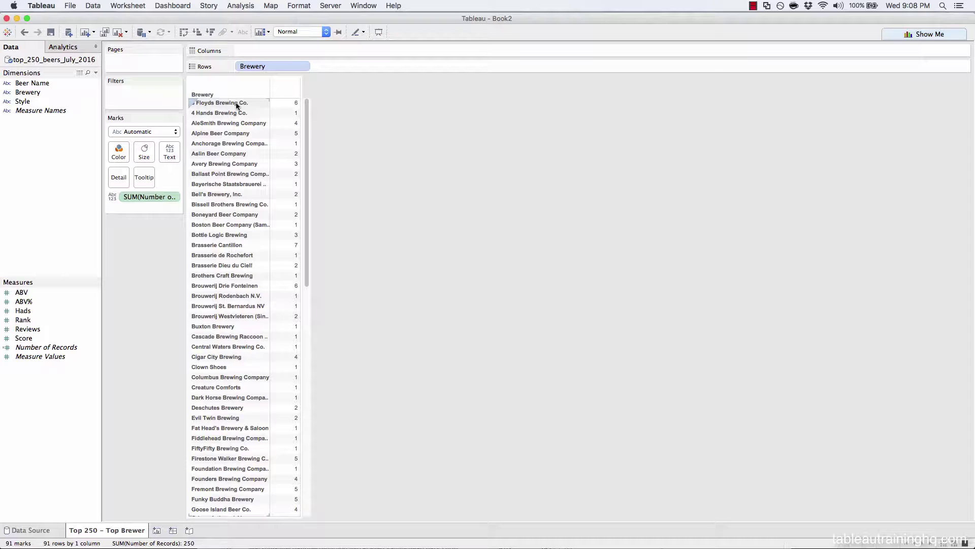
Step: Sort breweries descending by Number of Records (Sum), putting Trillium Brewing Company first at 18
{"action": "right_click", "coordinate": [269, 66]}
{"action": "left_click", "coordinate": [292, 102]}
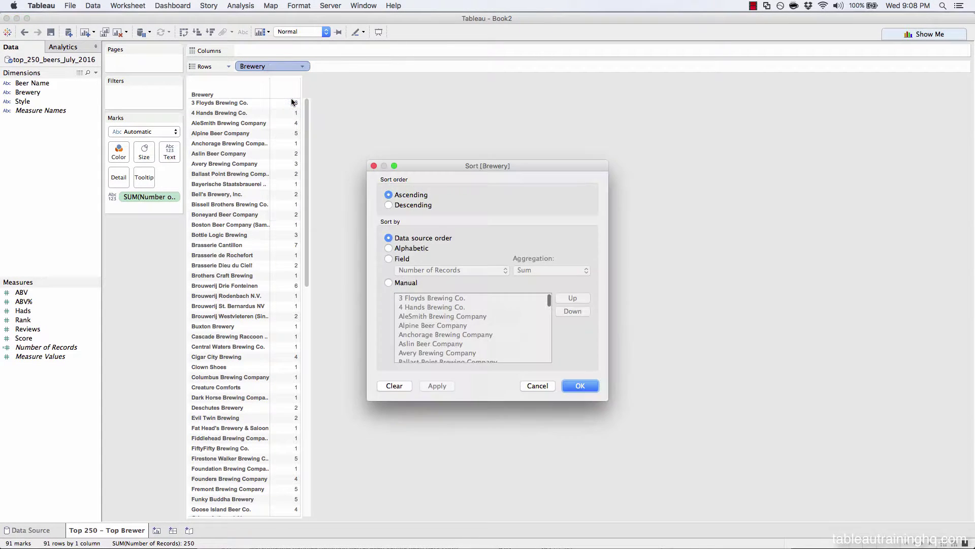
{"action": "left_click", "coordinate": [408, 205]}
{"action": "left_click", "coordinate": [396, 259]}
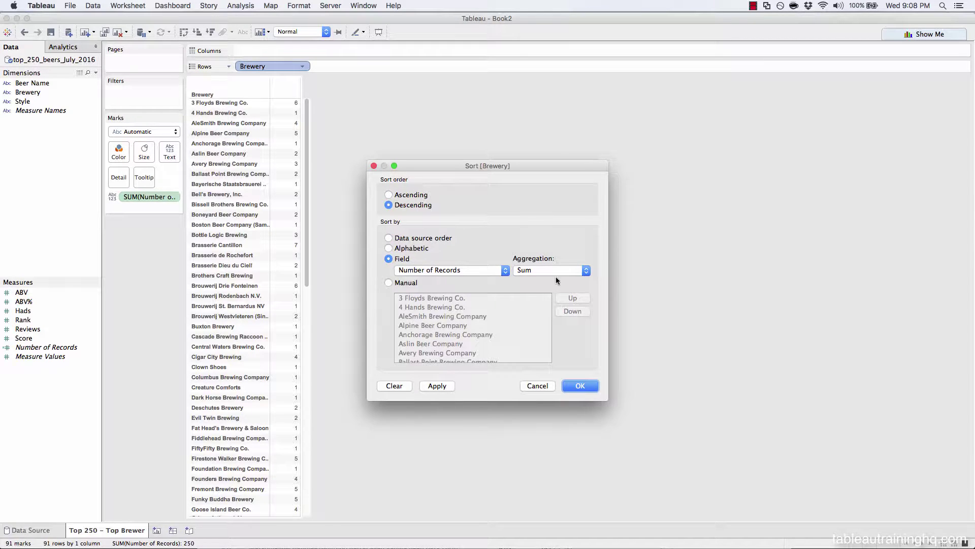
{"action": "left_click", "coordinate": [581, 385]}
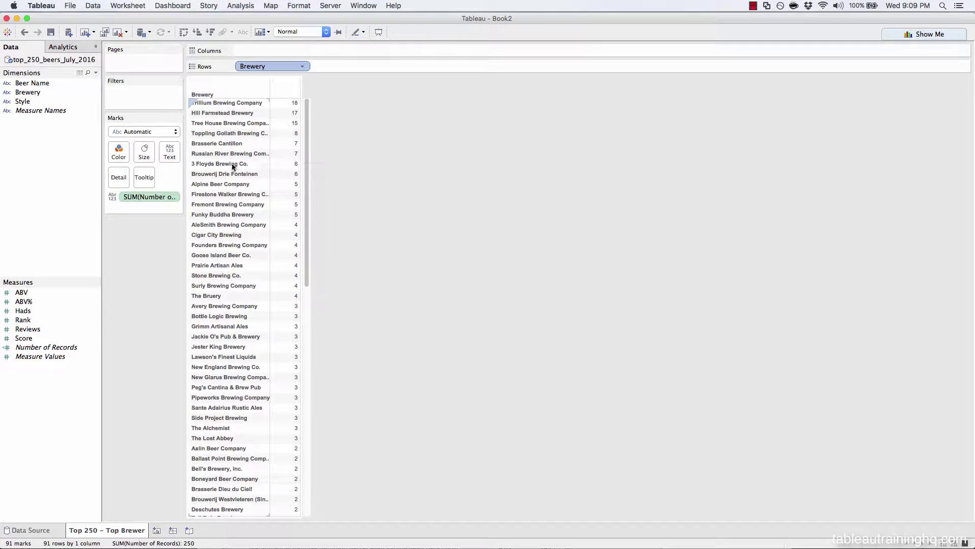
Step: Convert the brewery counts to percent of total, showing Trillium Brewing Company at 7.200%
{"action": "right_click", "coordinate": [152, 199]}
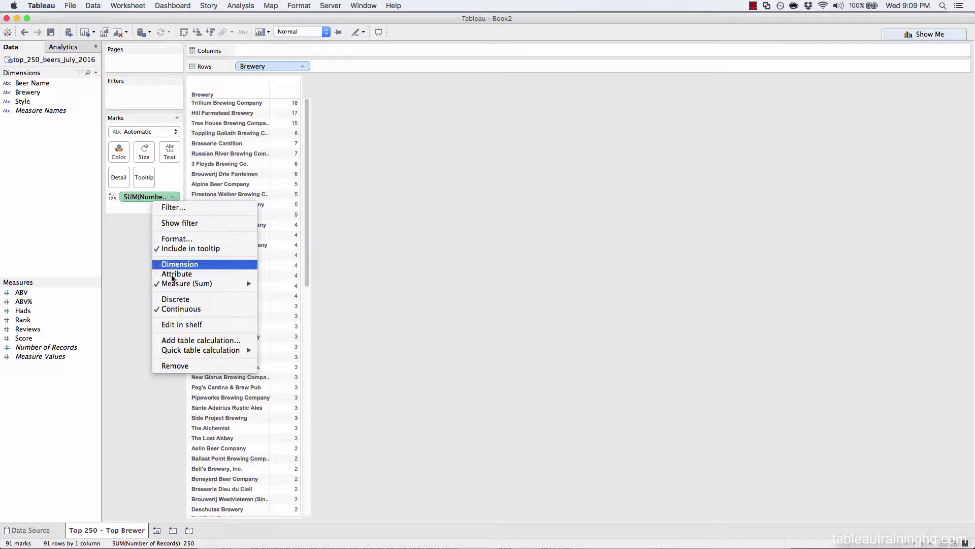
{"action": "mouse_move", "coordinate": [229, 352]}
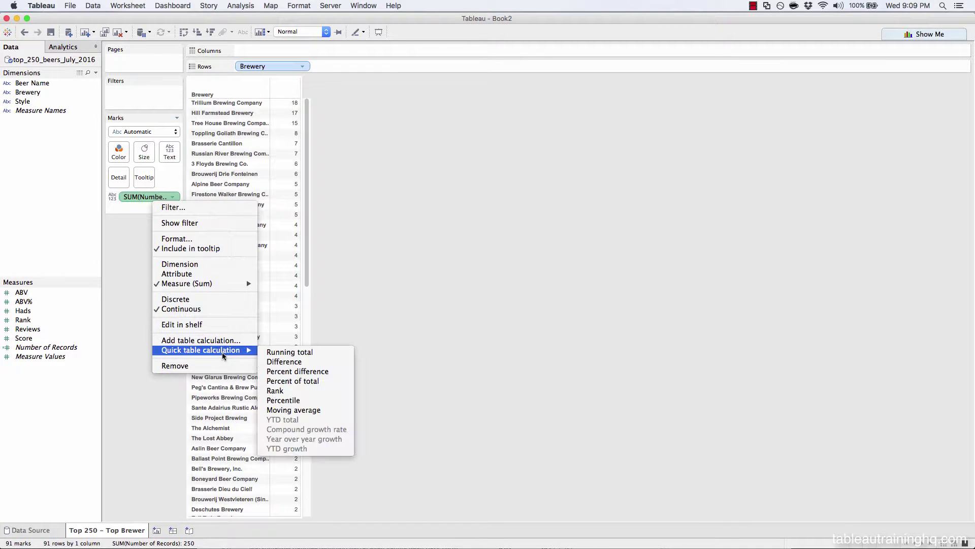
{"action": "left_click", "coordinate": [298, 382]}
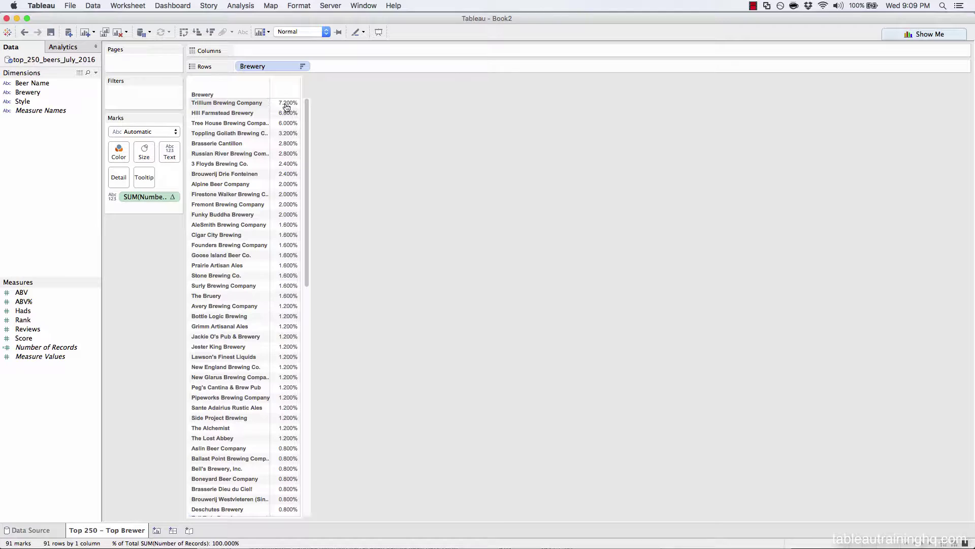
Step: Select the Trillium, Tree House and Hill Farmstead percentage shares
{"action": "mouse_move", "coordinate": [292, 118]}
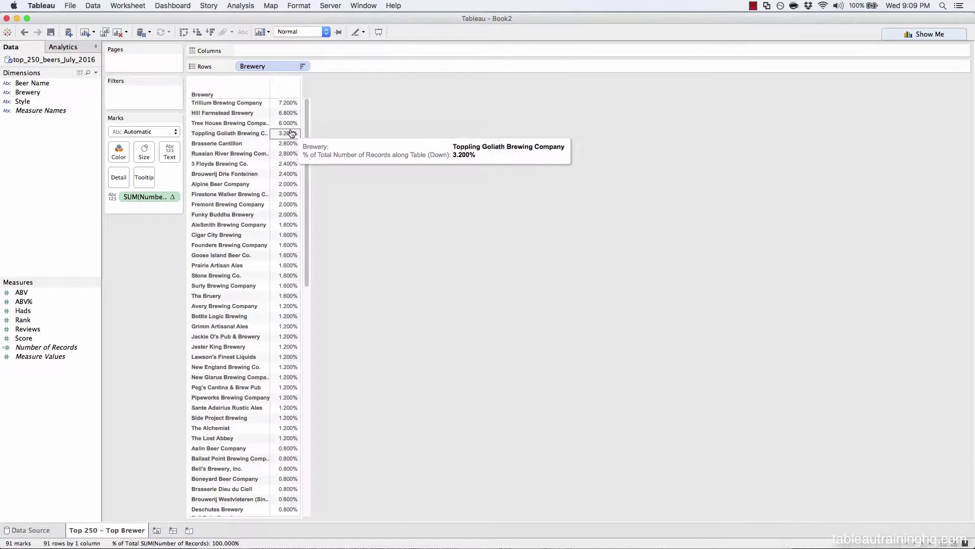
{"action": "left_click", "coordinate": [286, 103]}
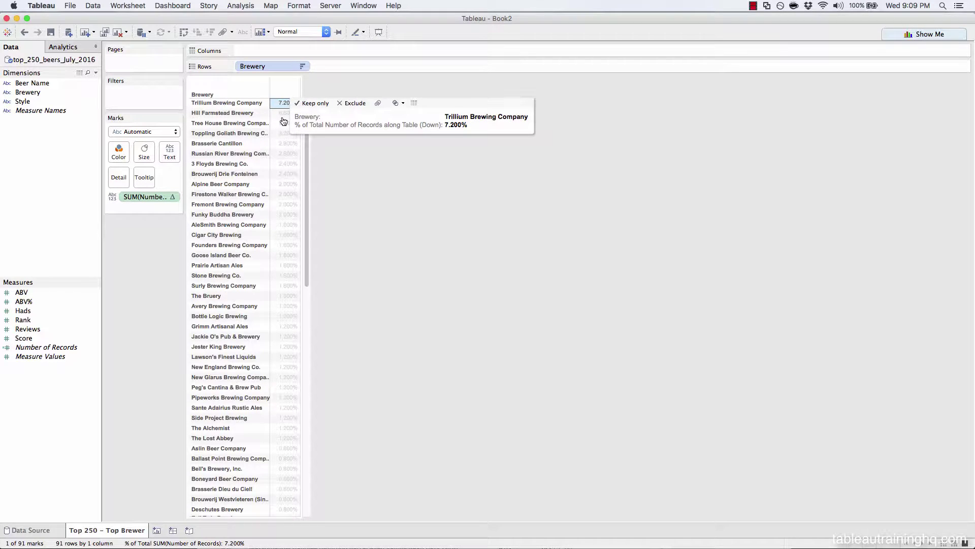
{"action": "left_click", "coordinate": [277, 125], "text": "super"}
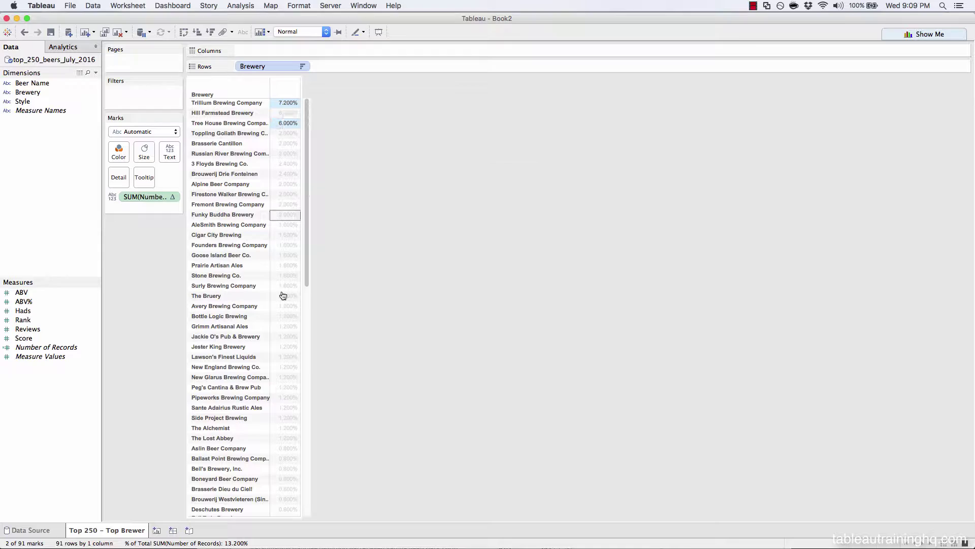
{"action": "mouse_move", "coordinate": [289, 114]}
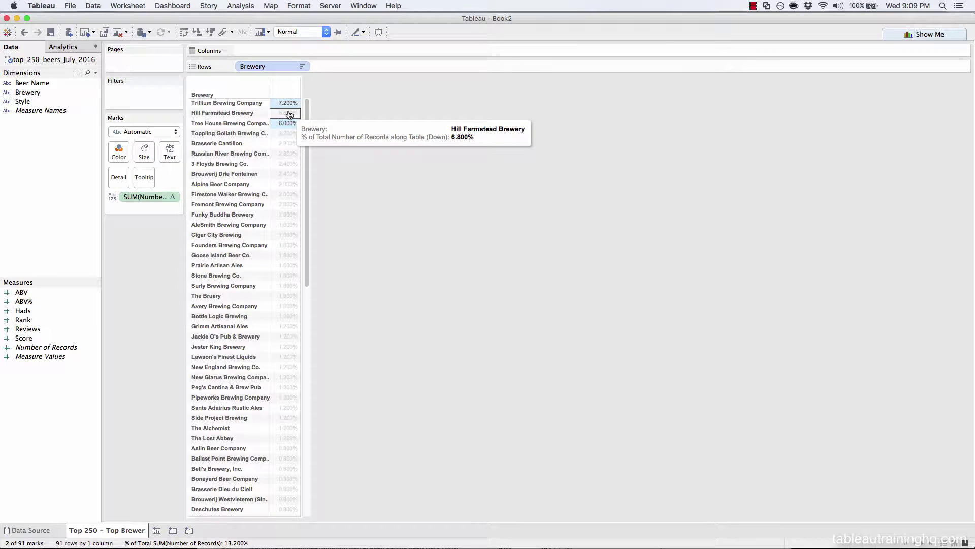
{"action": "left_click", "coordinate": [289, 115], "text": "super"}
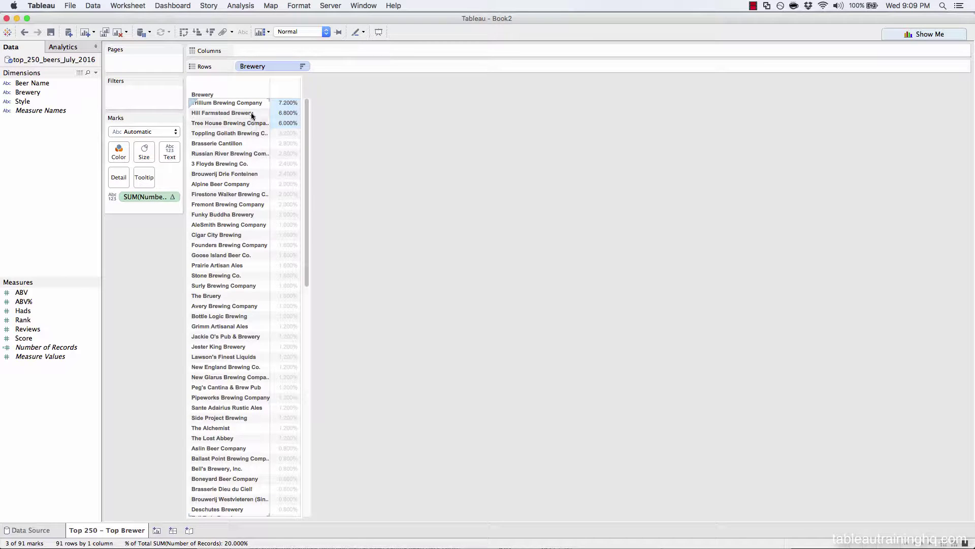
{"action": "mouse_move", "coordinate": [284, 128]}
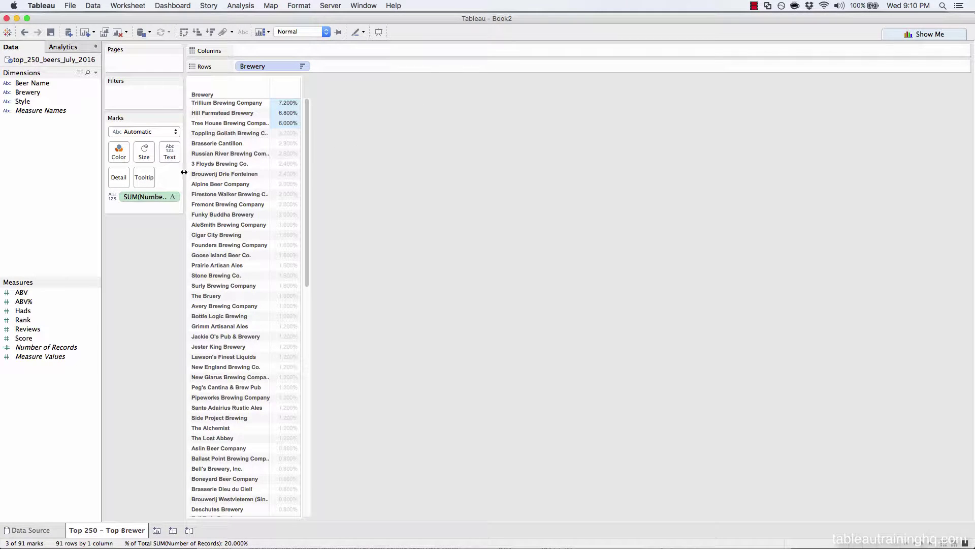
Step: Undo percent of total back to counts and redraw the brewery table as horizontal bars
{"action": "left_click", "coordinate": [137, 215]}
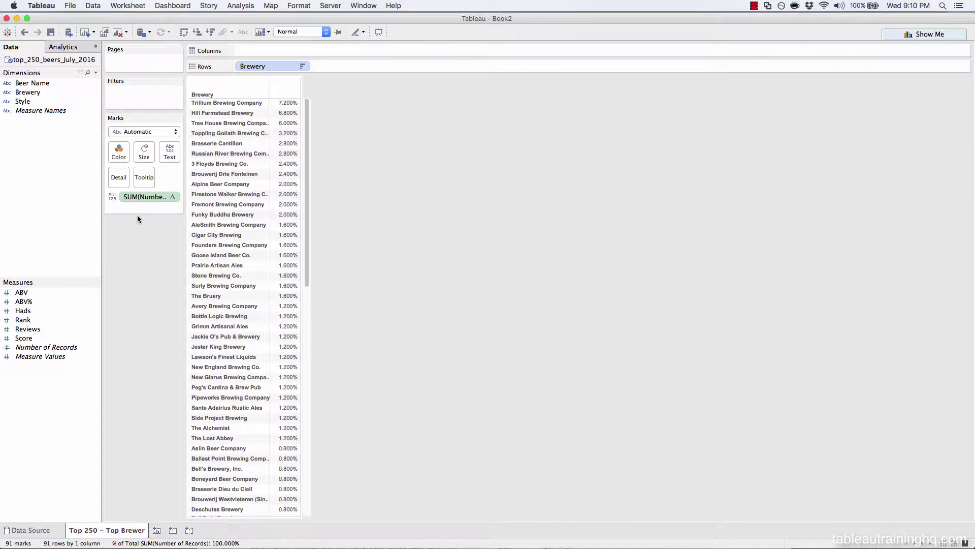
{"action": "key", "text": "super+z"}
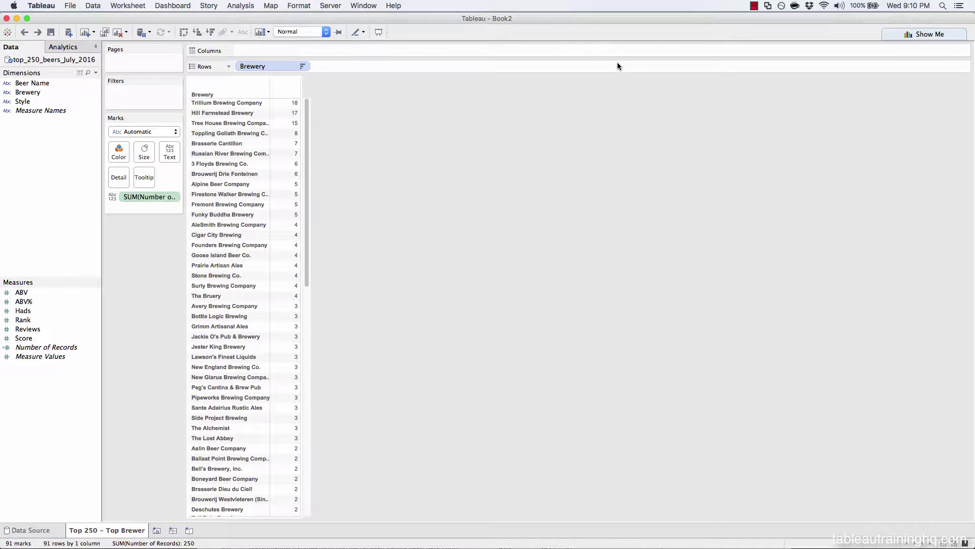
{"action": "left_click", "coordinate": [917, 35]}
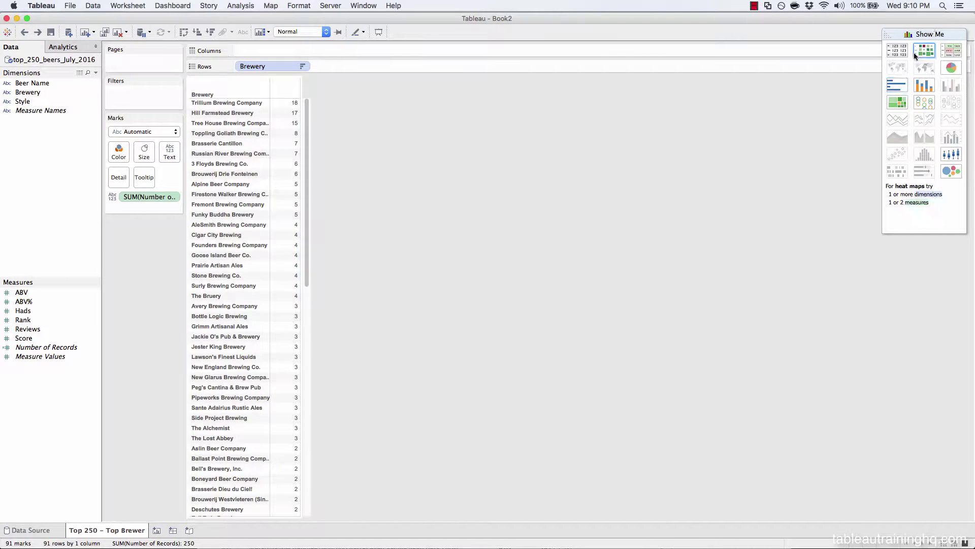
{"action": "left_click", "coordinate": [897, 85]}
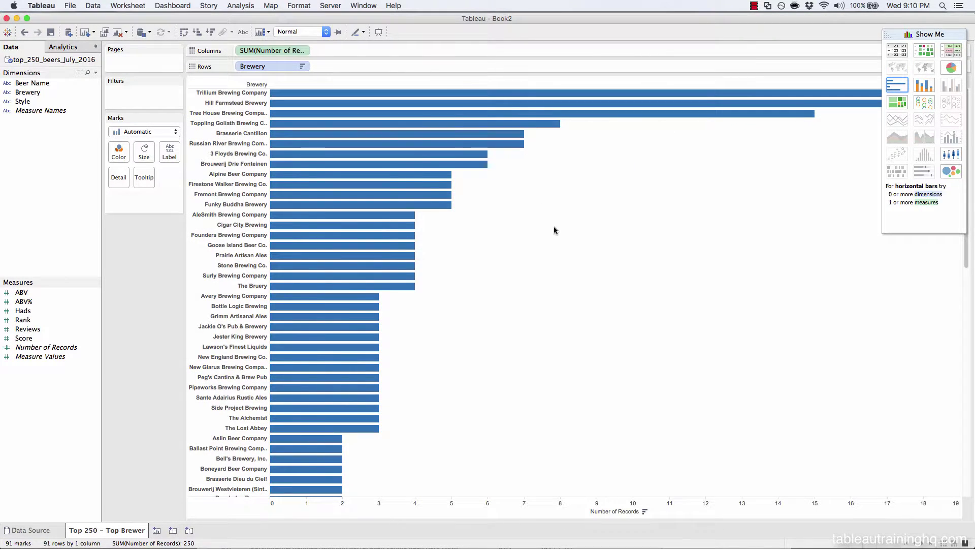
{"action": "left_click", "coordinate": [942, 33]}
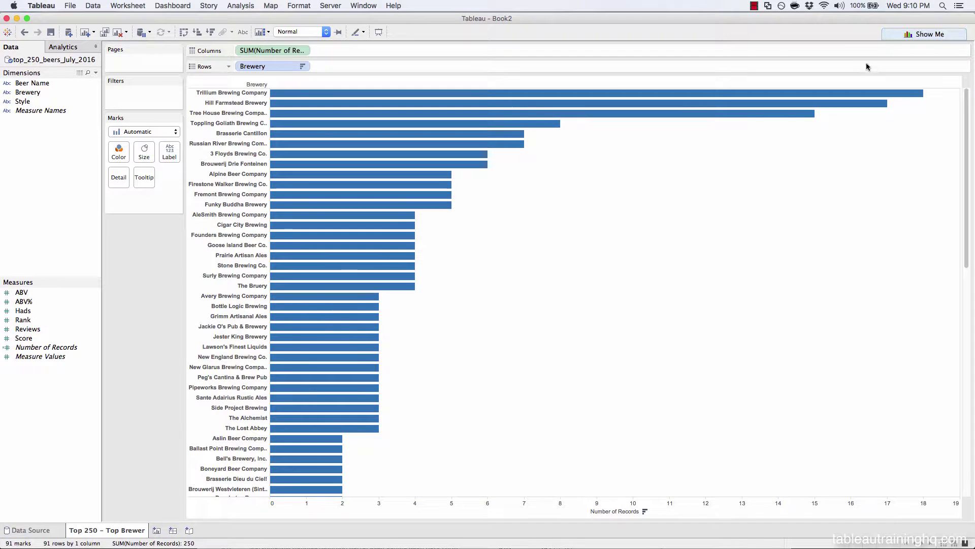
Step: Select the three longest brewery bars, clear the selection, and scroll through the bar list
{"action": "left_click_drag", "start_coordinate": [936, 159], "coordinate": [566, 76]}
{"action": "left_click", "coordinate": [589, 172]}
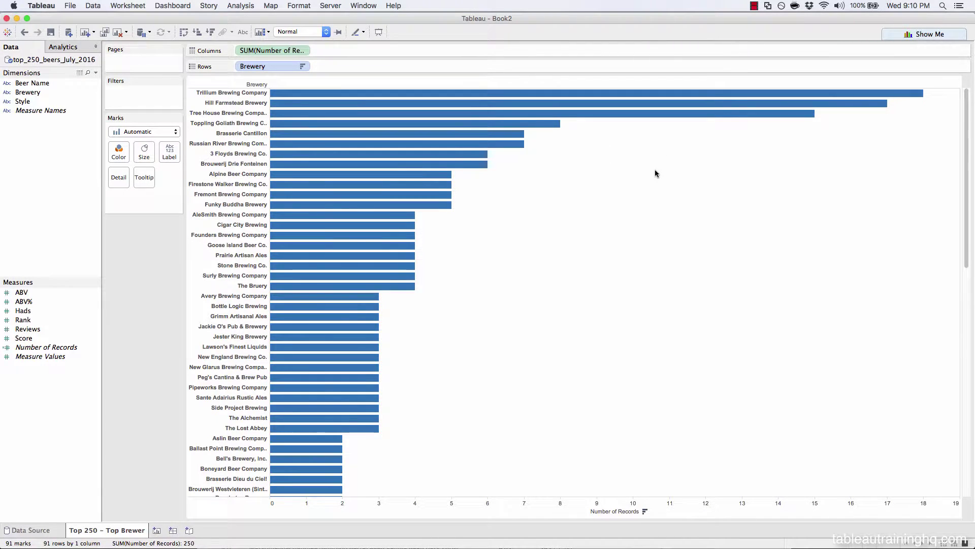
{"action": "scroll", "coordinate": [655, 173], "scroll_direction": "down", "scroll_amount": 5}
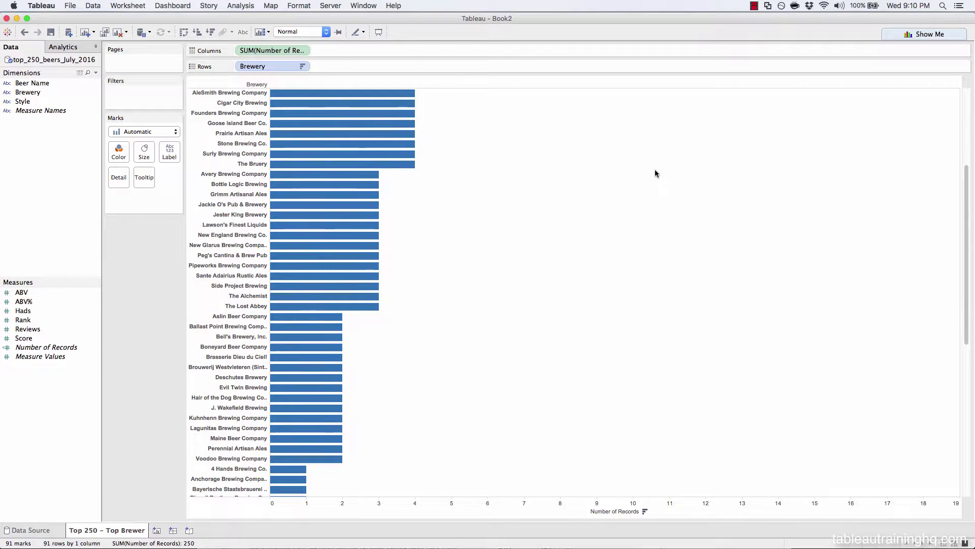
{"action": "scroll", "coordinate": [655, 173], "scroll_direction": "down", "scroll_amount": 15}
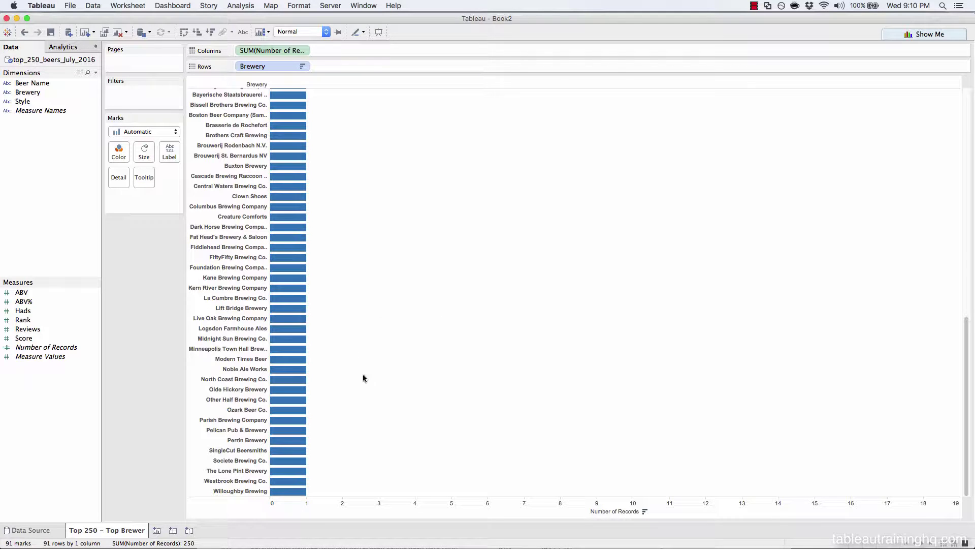
{"action": "scroll", "coordinate": [367, 400], "scroll_direction": "up", "scroll_amount": 13}
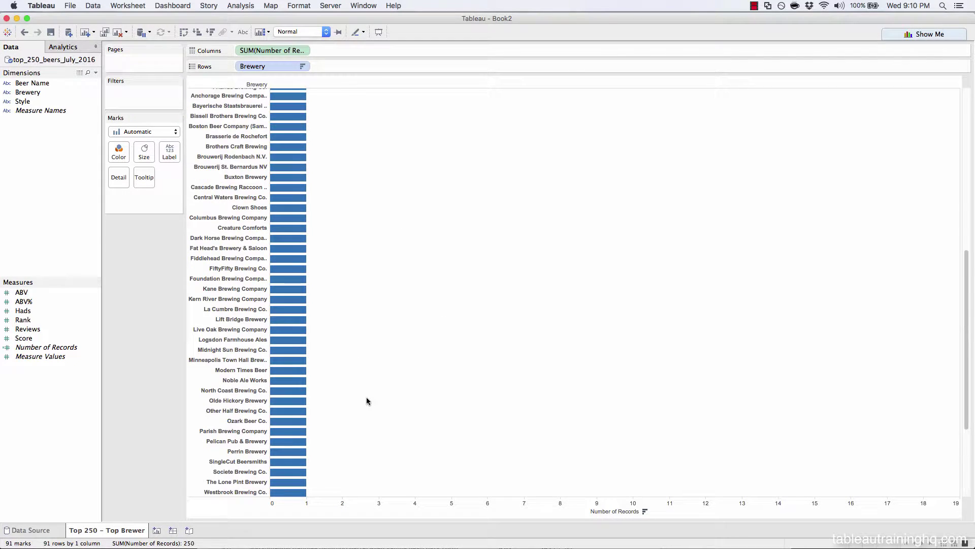
{"action": "scroll", "coordinate": [367, 401], "scroll_direction": "up", "scroll_amount": 1}
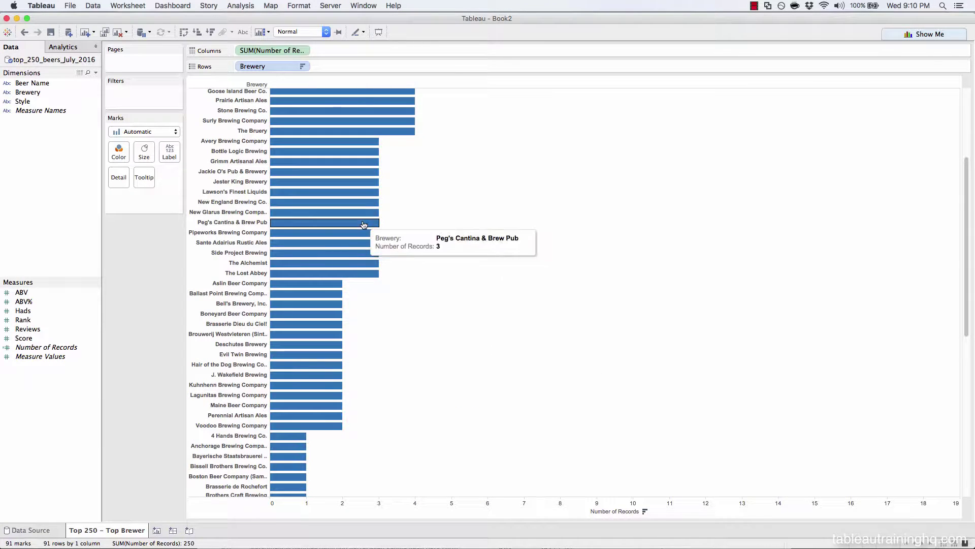
{"action": "scroll", "coordinate": [493, 276], "scroll_direction": "up", "scroll_amount": 6}
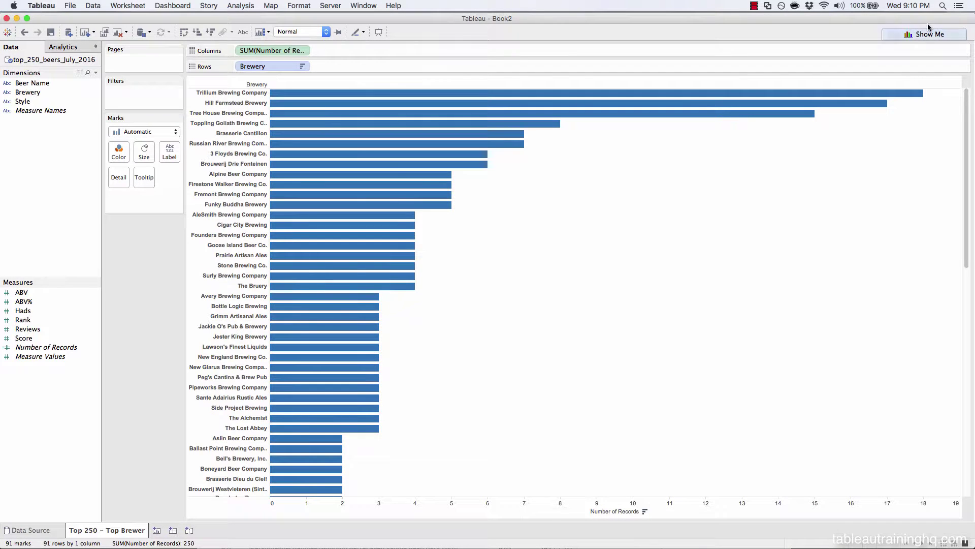
Step: Redraw the brewery counts as a treemap, then add a new blank Sheet 2
{"action": "left_click", "coordinate": [914, 35]}
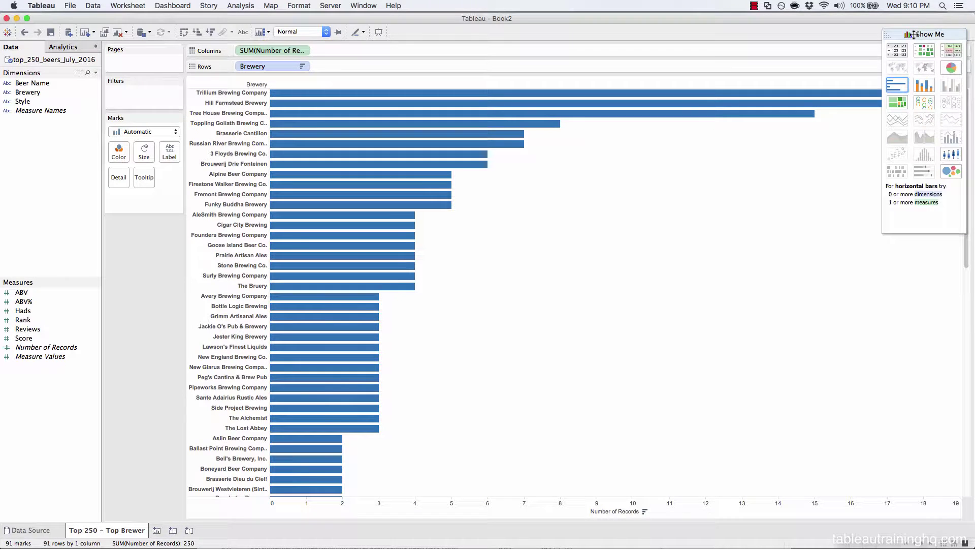
{"action": "left_click", "coordinate": [898, 104]}
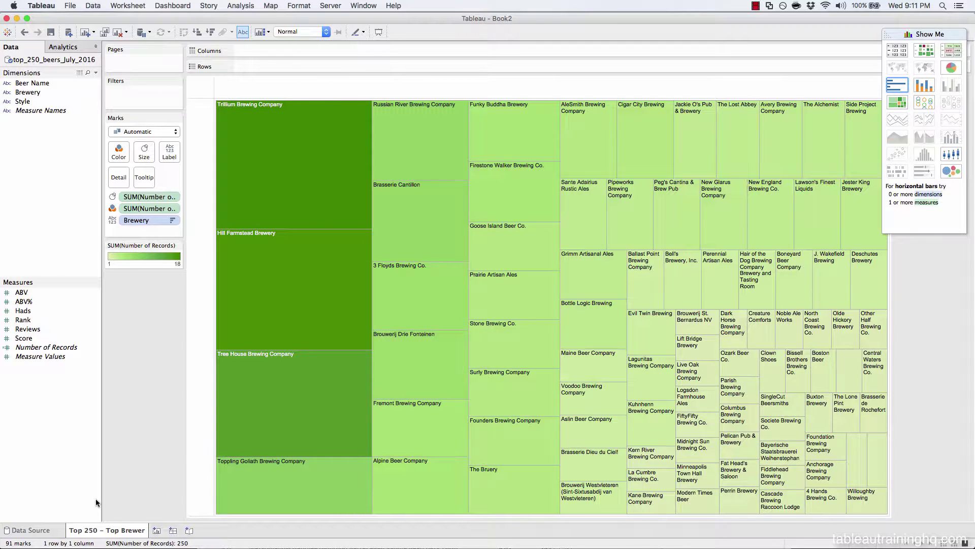
{"action": "left_click", "coordinate": [156, 531]}
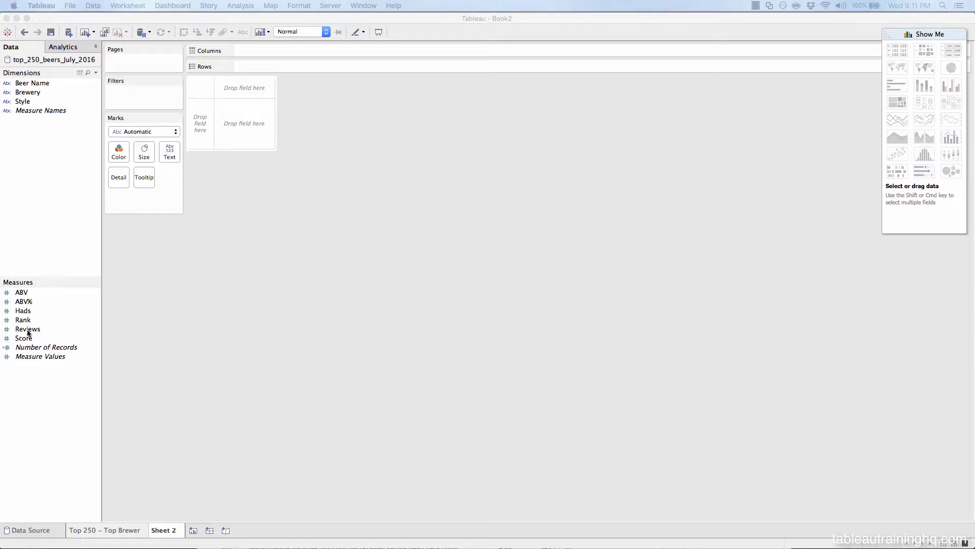
Step: List beer styles with Number of Records as percent of total and widen the Style column
{"action": "double_click", "coordinate": [20, 101]}
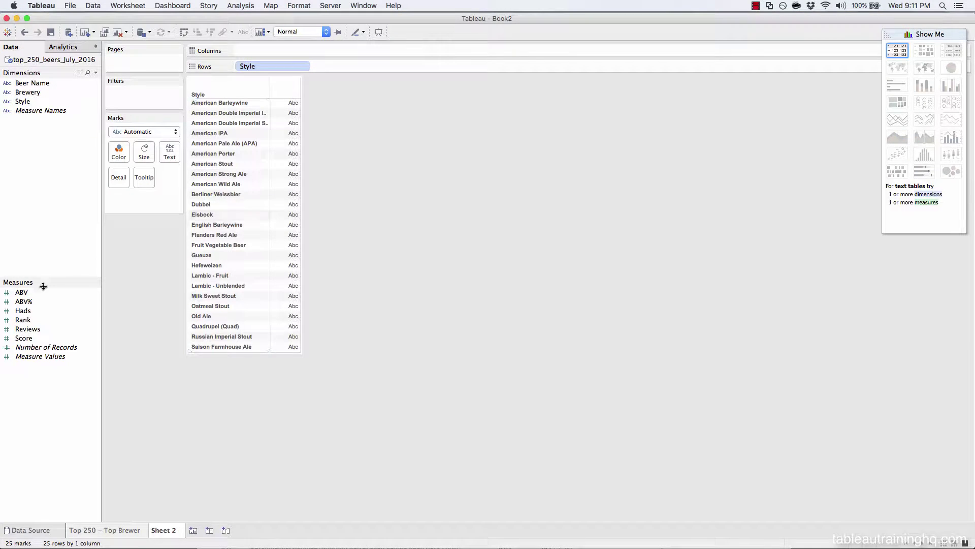
{"action": "double_click", "coordinate": [21, 349]}
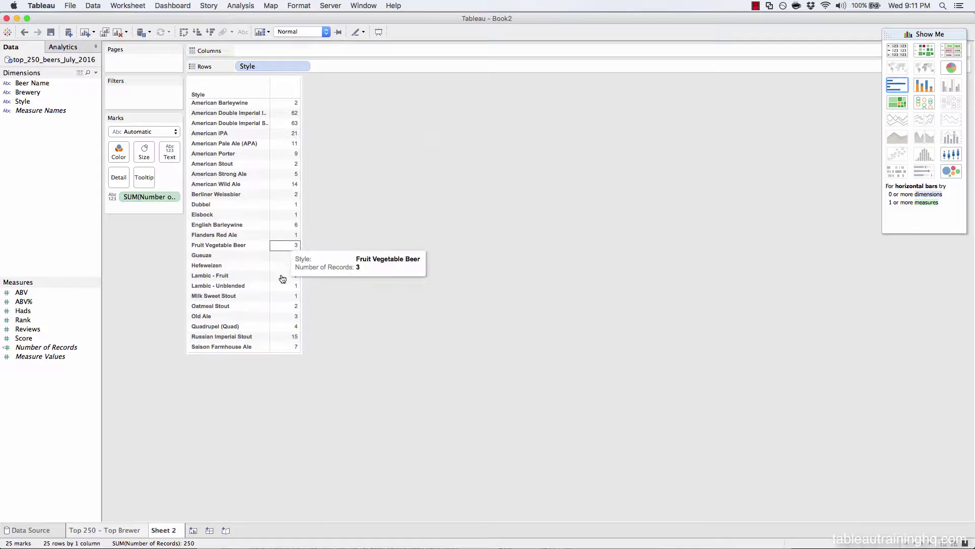
{"action": "right_click", "coordinate": [156, 198]}
{"action": "mouse_move", "coordinate": [178, 344]}
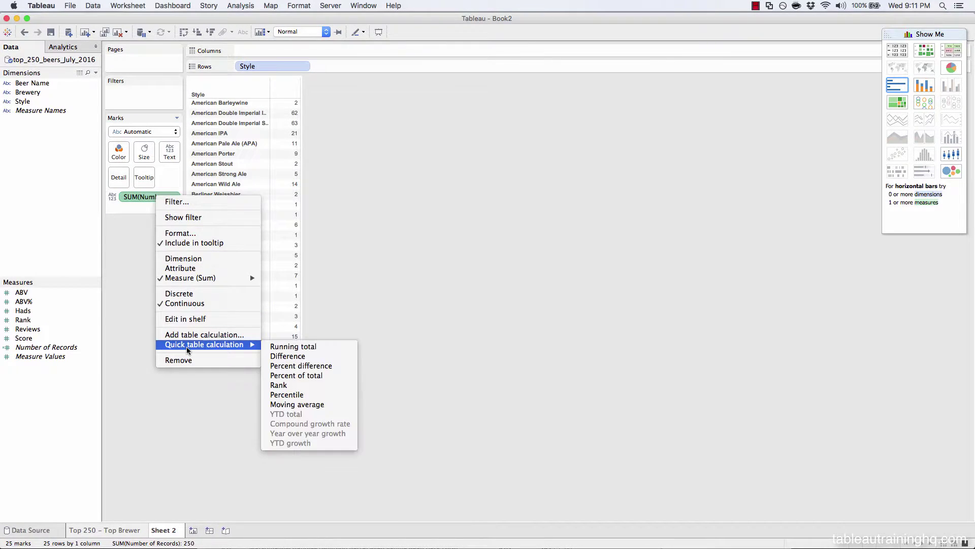
{"action": "left_click", "coordinate": [287, 375]}
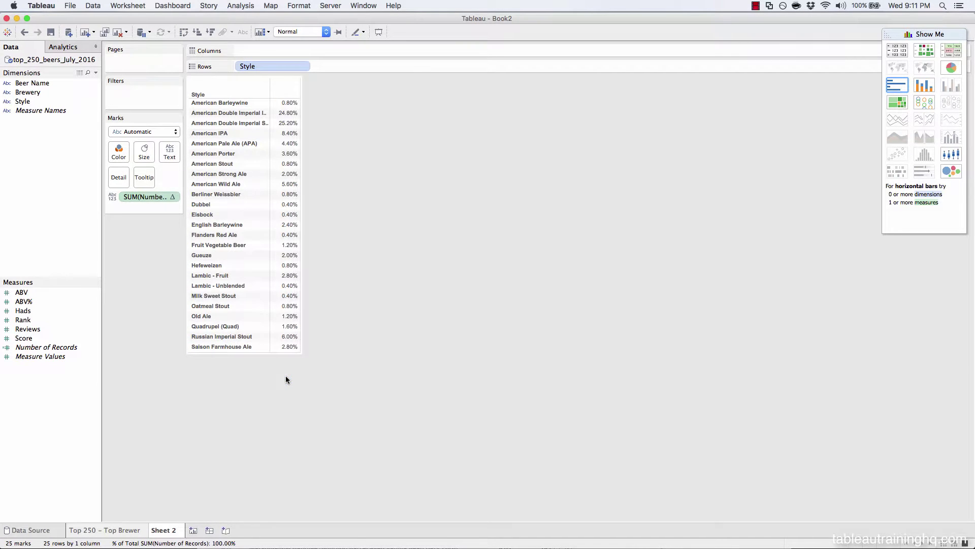
{"action": "mouse_move", "coordinate": [283, 113]}
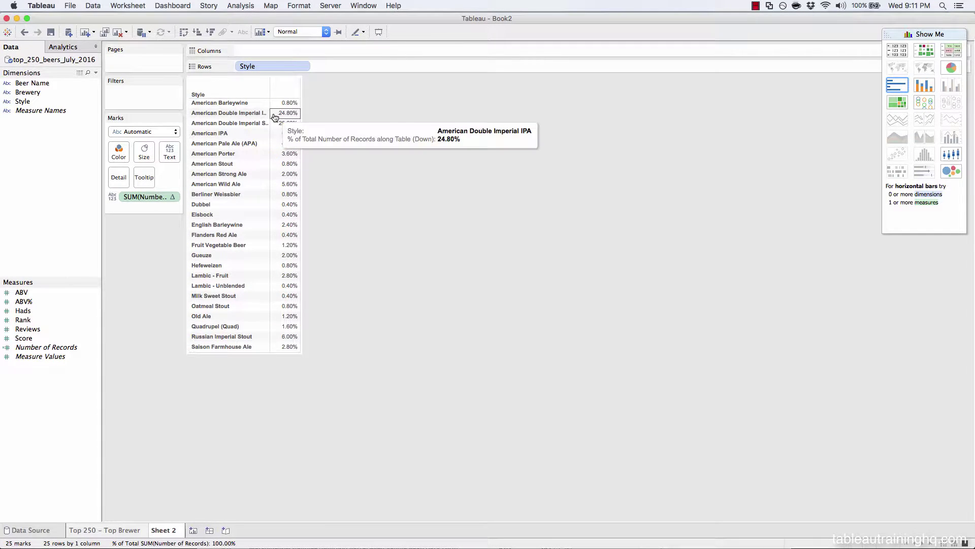
{"action": "left_click_drag", "start_coordinate": [270, 118], "coordinate": [340, 119]}
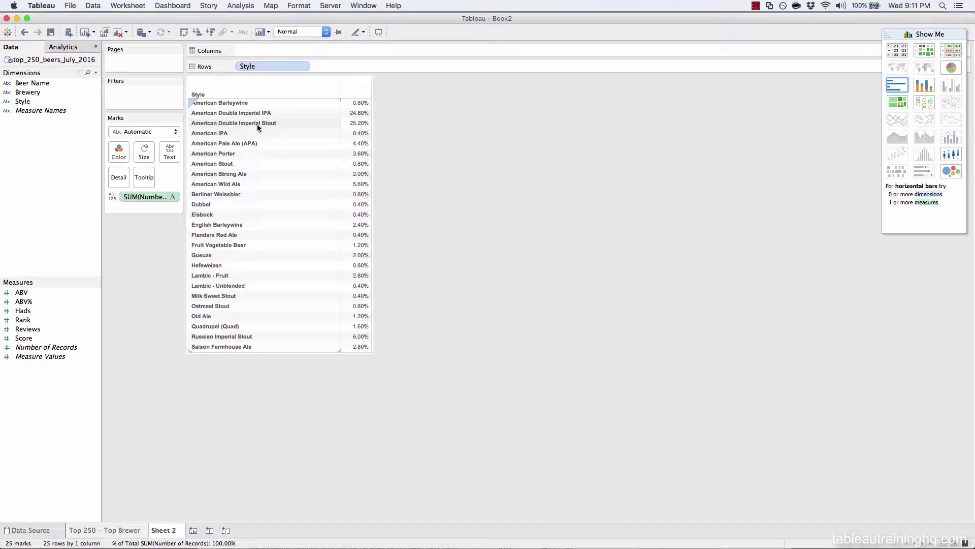
Step: Select and deselect the 24.80% Double Imperial IPA and 25.20% Double Imperial Stout values
{"action": "mouse_move", "coordinate": [360, 128]}
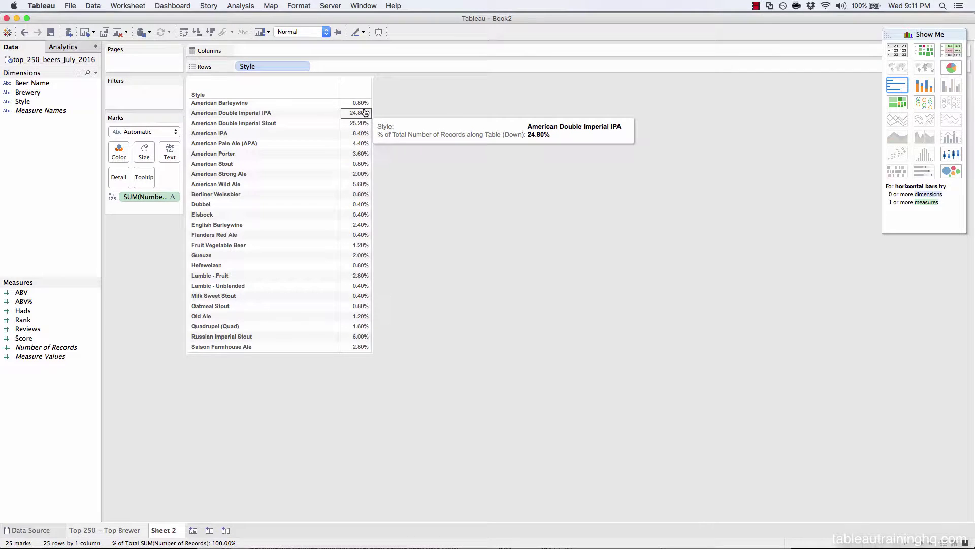
{"action": "left_click", "coordinate": [364, 113]}
{"action": "left_click", "coordinate": [399, 172]}
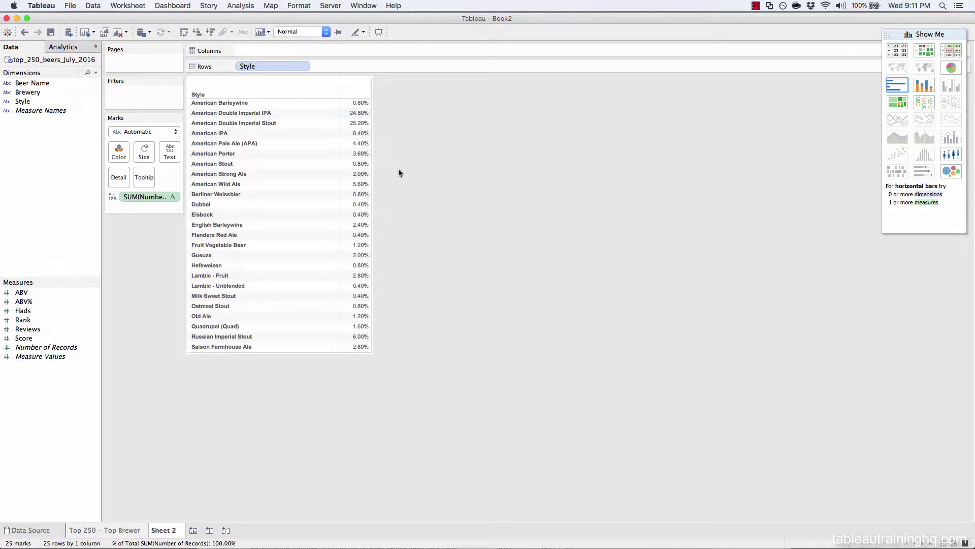
{"action": "mouse_move", "coordinate": [368, 118]}
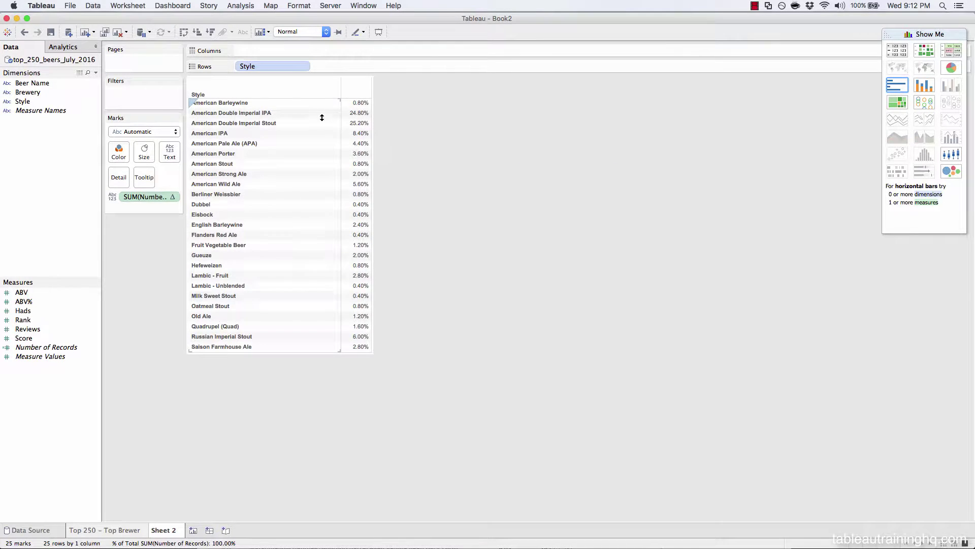
{"action": "left_click", "coordinate": [355, 123]}
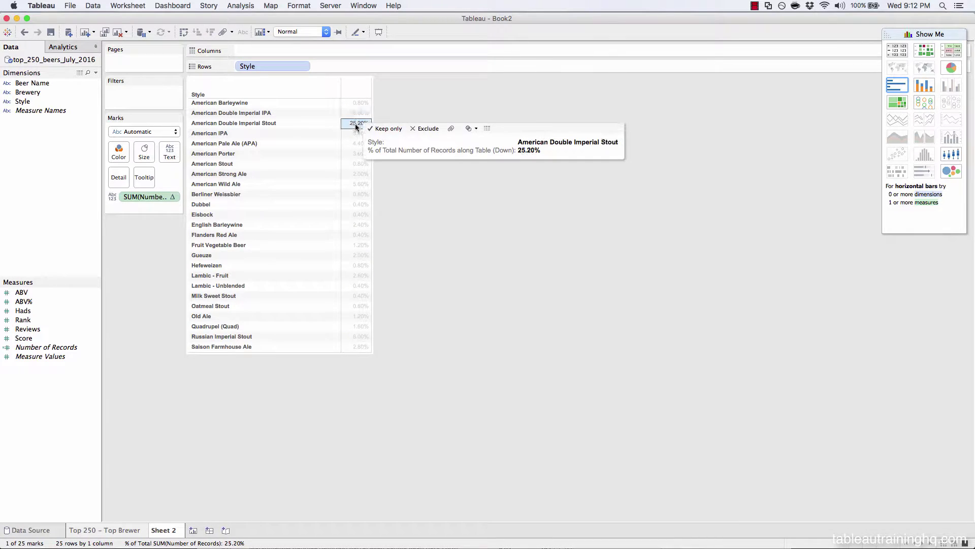
{"action": "left_click", "coordinate": [393, 104]}
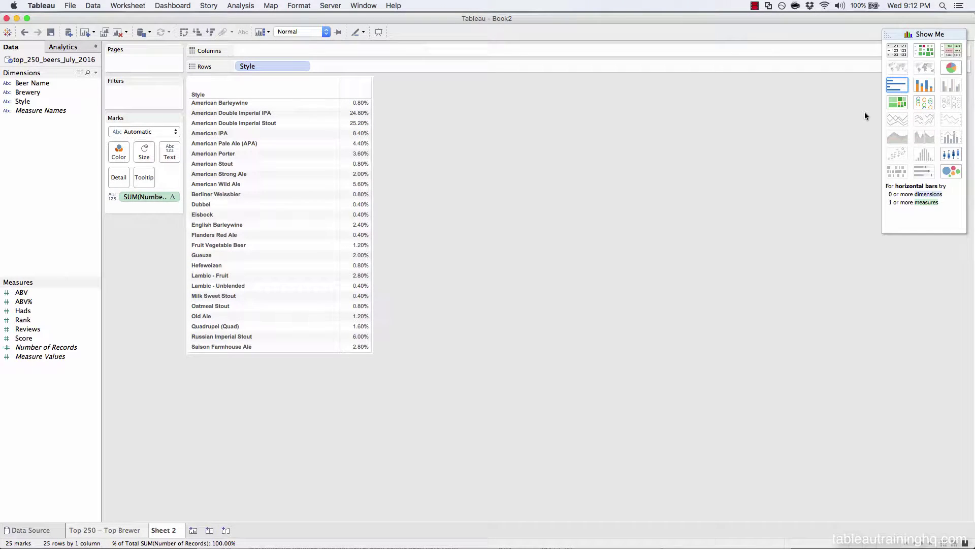
Step: Redraw the beer-style percentages as a treemap and close the Show Me gallery
{"action": "left_click", "coordinate": [897, 103]}
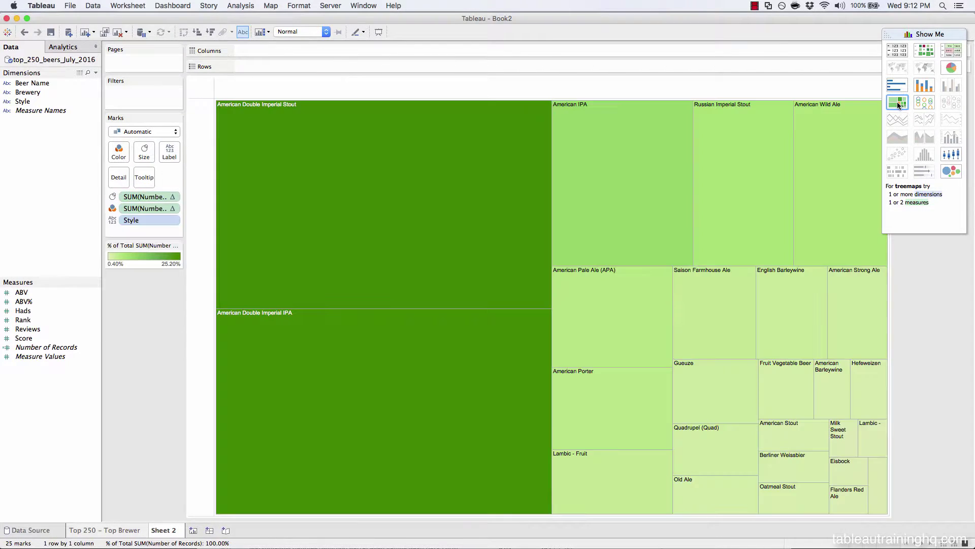
{"action": "mouse_move", "coordinate": [544, 174]}
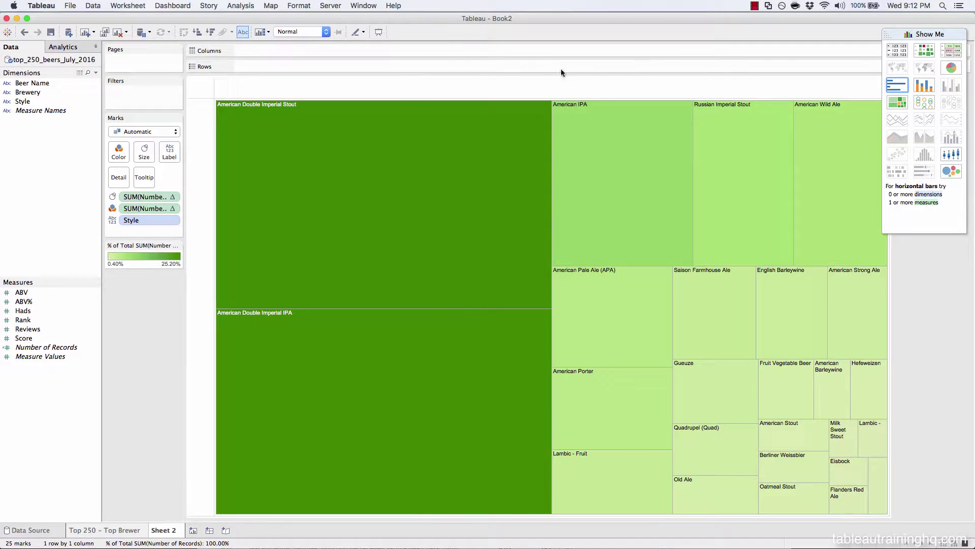
{"action": "left_click", "coordinate": [925, 29]}
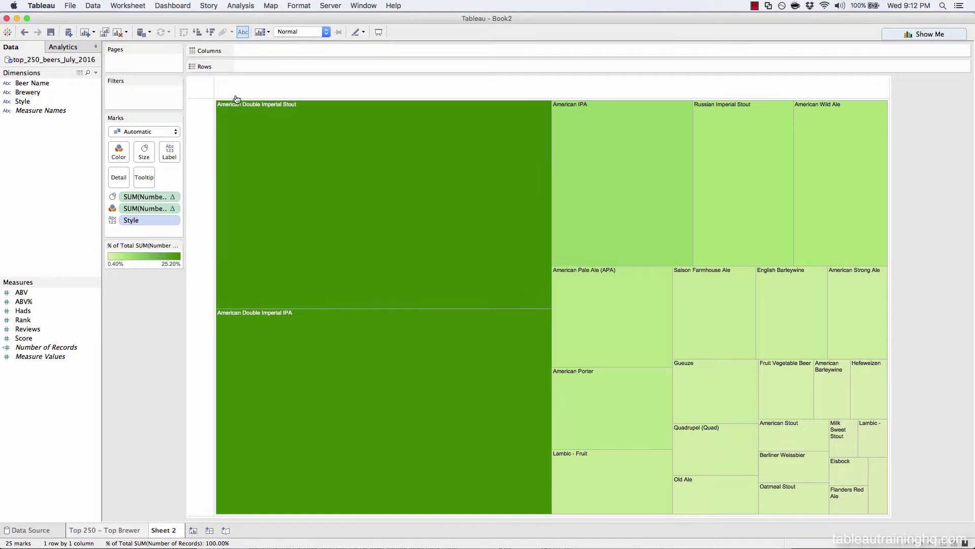
{"action": "mouse_move", "coordinate": [241, 135]}
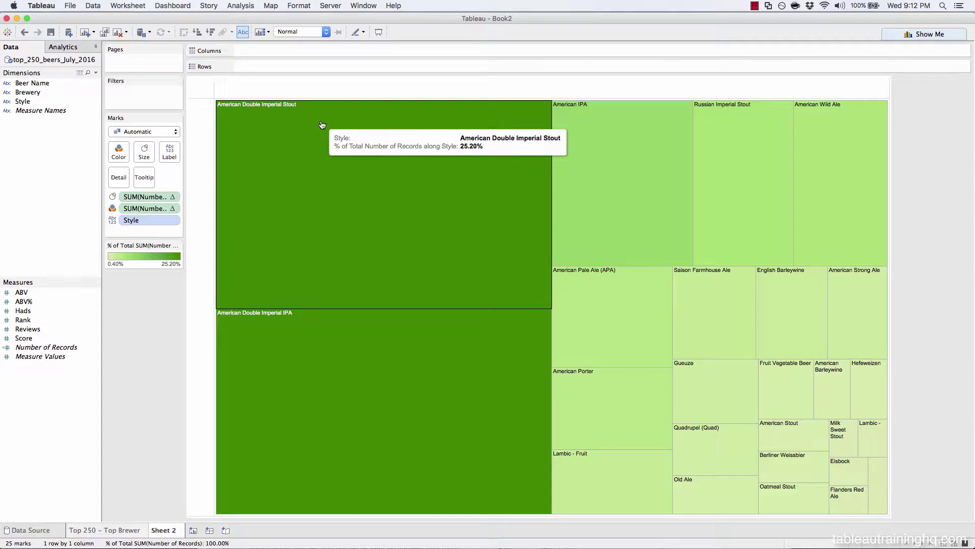
{"action": "mouse_move", "coordinate": [260, 364]}
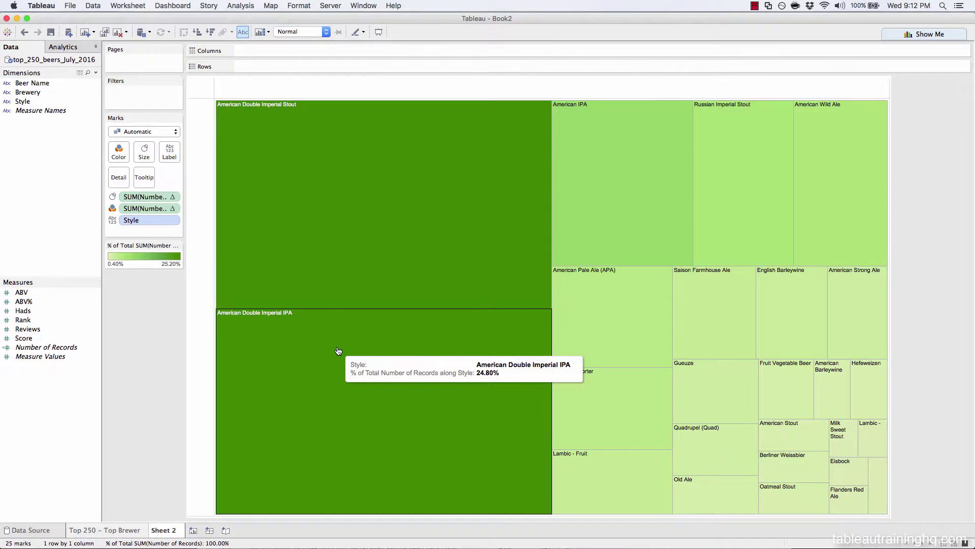
{"action": "mouse_move", "coordinate": [615, 194]}
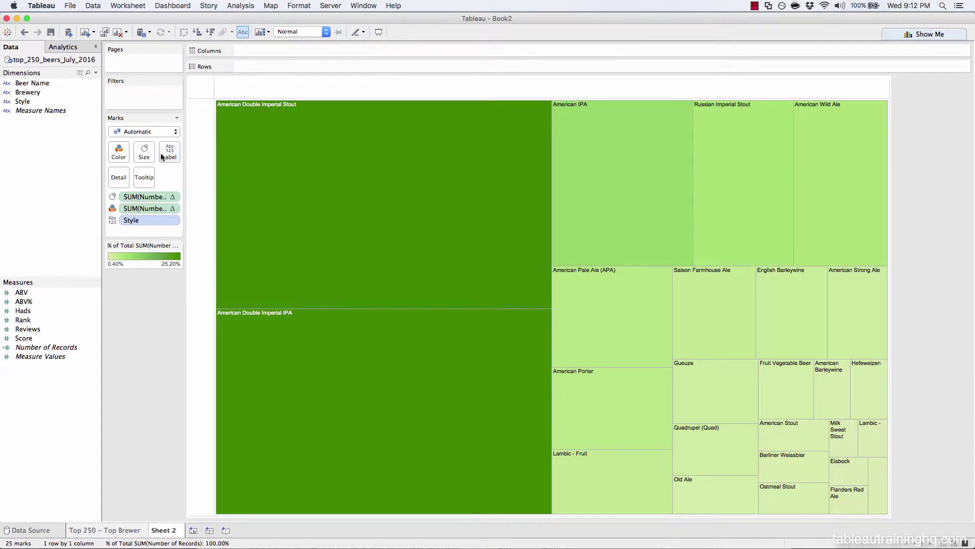
{"action": "mouse_move", "coordinate": [462, 190]}
Step: Rename the Sheet 2 worksheet to 'Top Styles'
{"action": "left_click", "coordinate": [132, 530]}
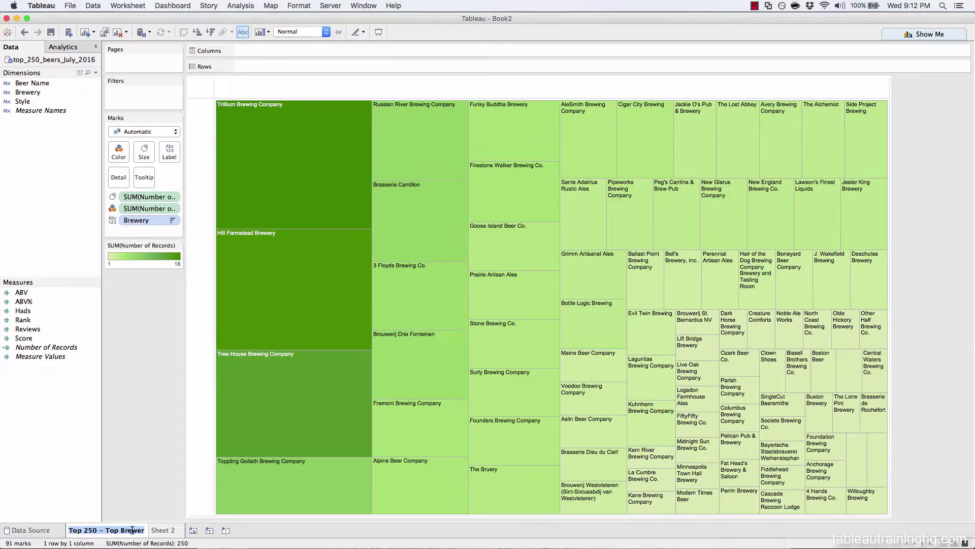
{"action": "left_click", "coordinate": [174, 531]}
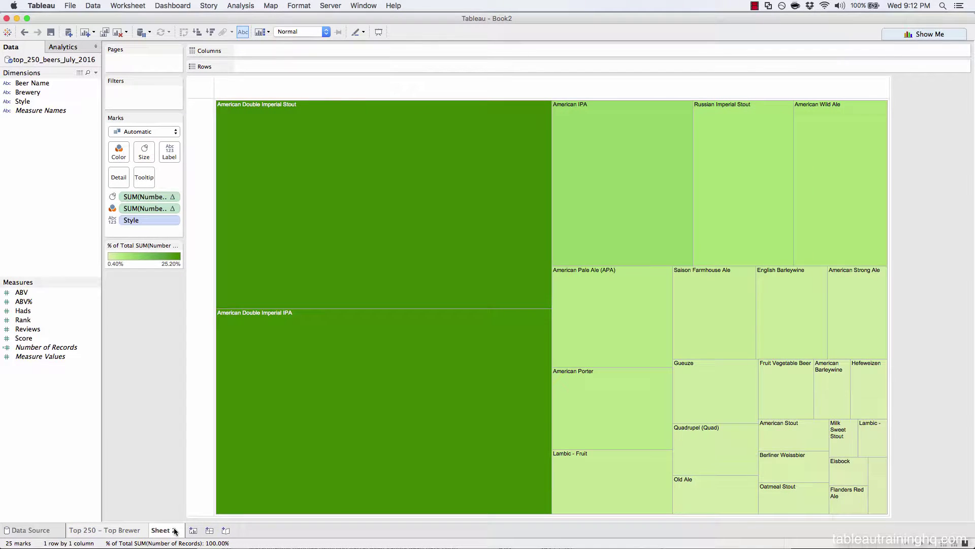
{"action": "double_click", "coordinate": [164, 530]}
{"action": "type", "text": "Top Styles"}
{"action": "key", "text": "Return"}
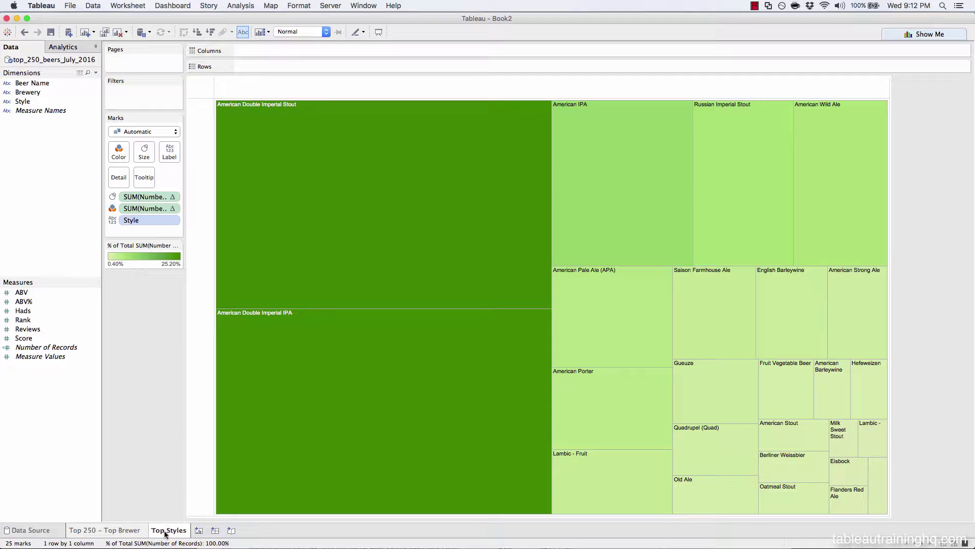
Step: Add a new worksheet named 'Strongest Brewery'
{"action": "left_click", "coordinate": [199, 530]}
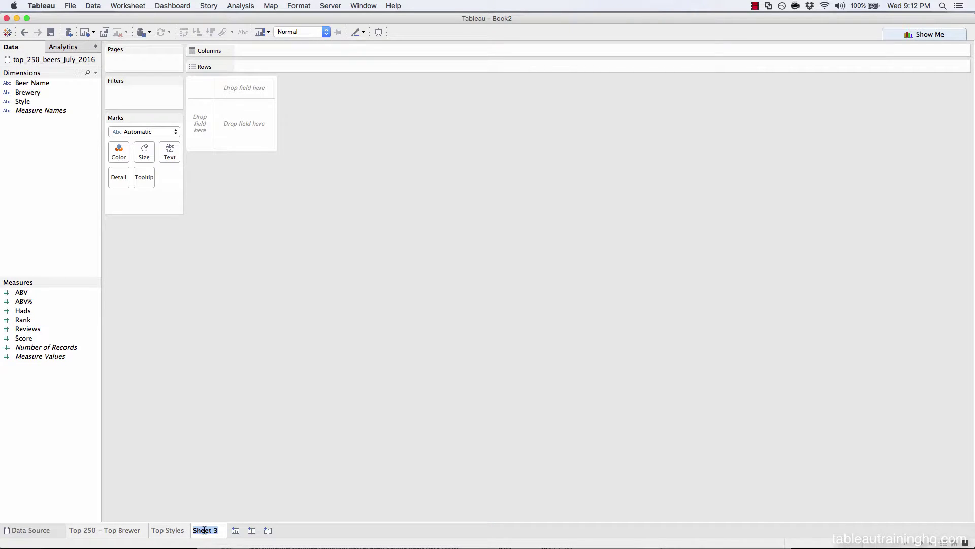
{"action": "type", "text": "Strongest "}
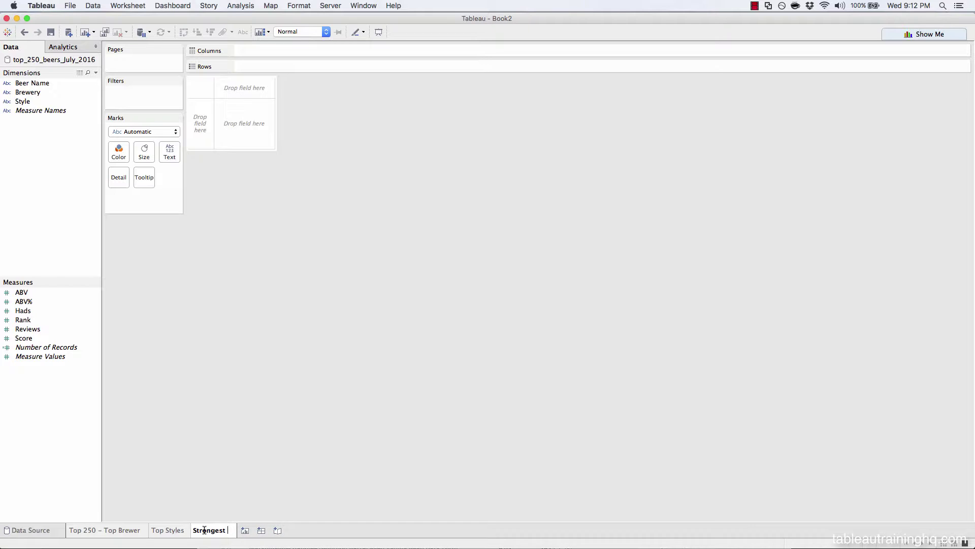
{"action": "type", "text": "Brewery"}
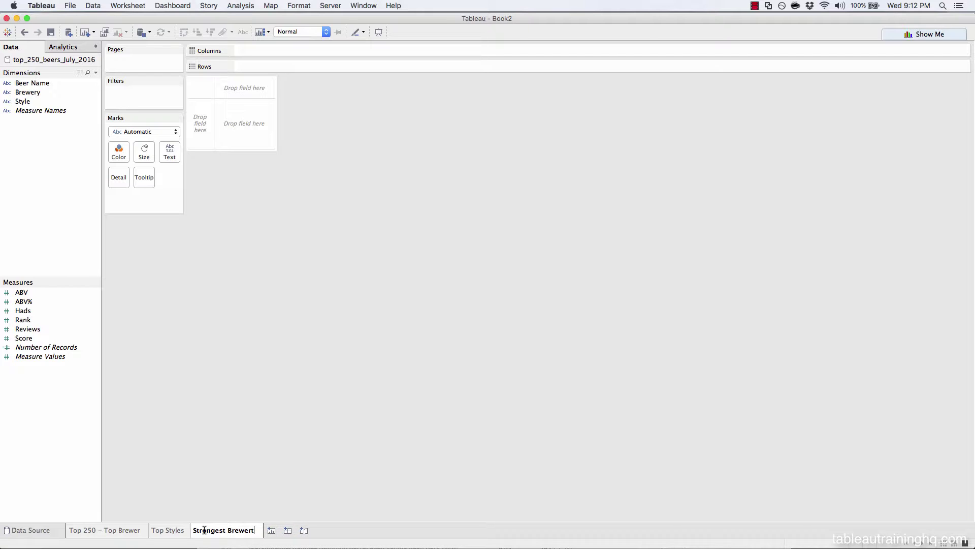
{"action": "key", "text": "Return"}
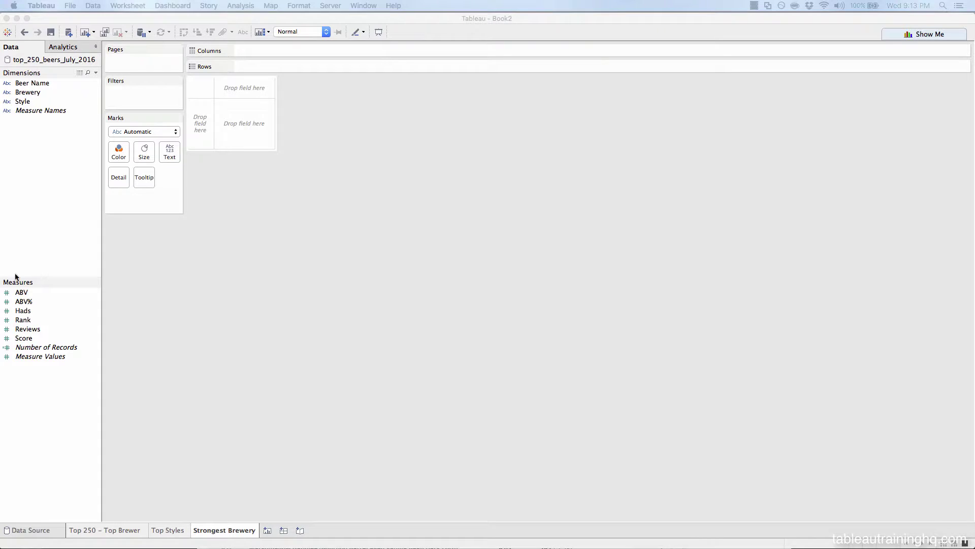
Step: Chart summed ABV% per brewery as vertical bars, with Trillium Brewing Company tallest at 1.411
{"action": "left_click", "coordinate": [33, 299]}
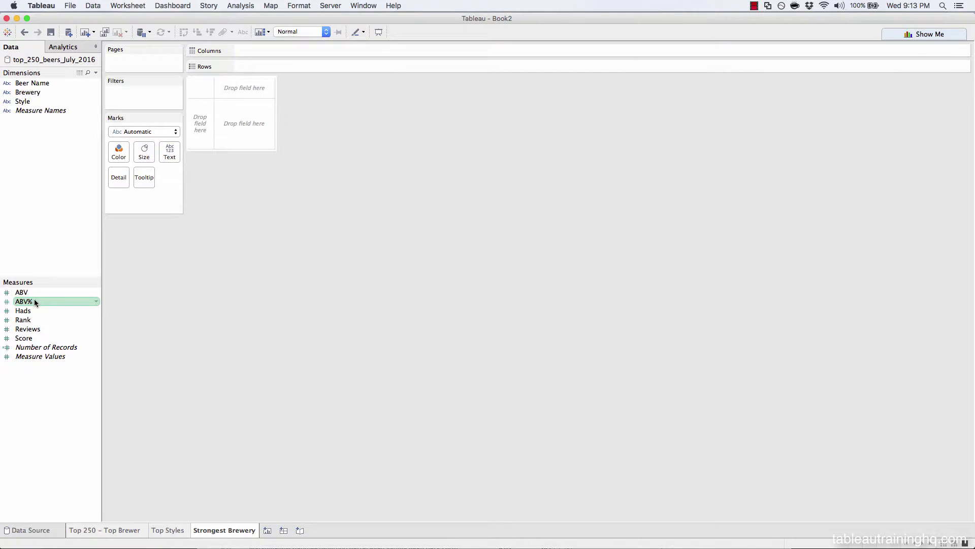
{"action": "double_click", "coordinate": [34, 301]}
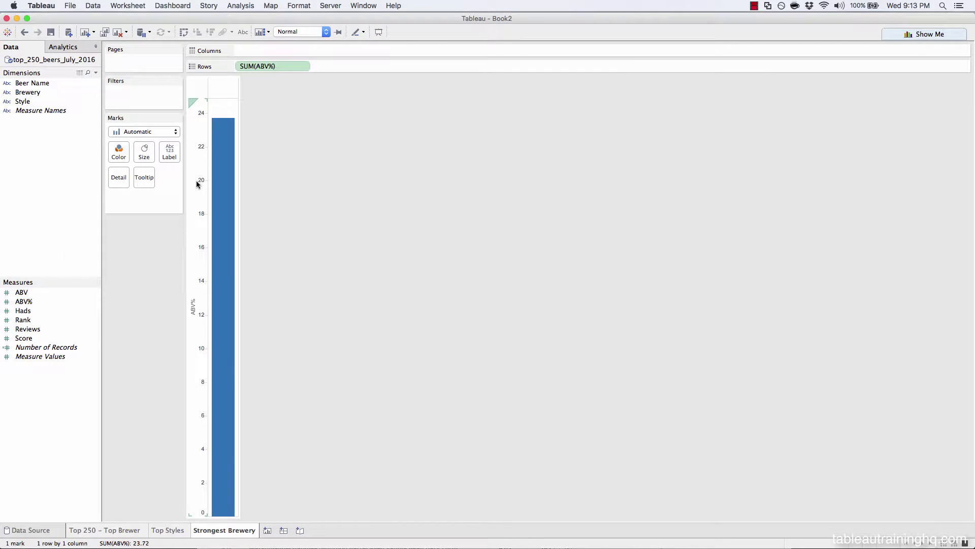
{"action": "double_click", "coordinate": [28, 92]}
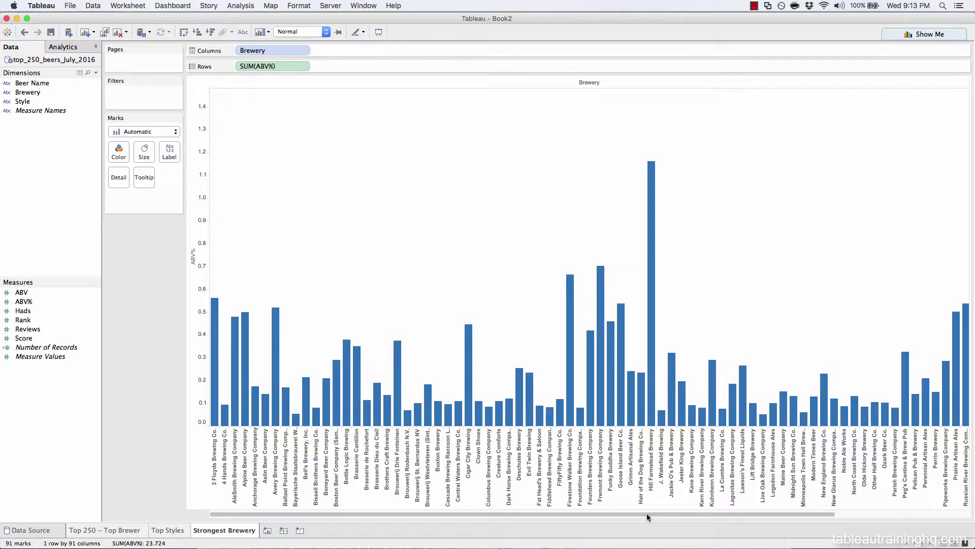
{"action": "left_click_drag", "start_coordinate": [647, 513], "coordinate": [843, 526]}
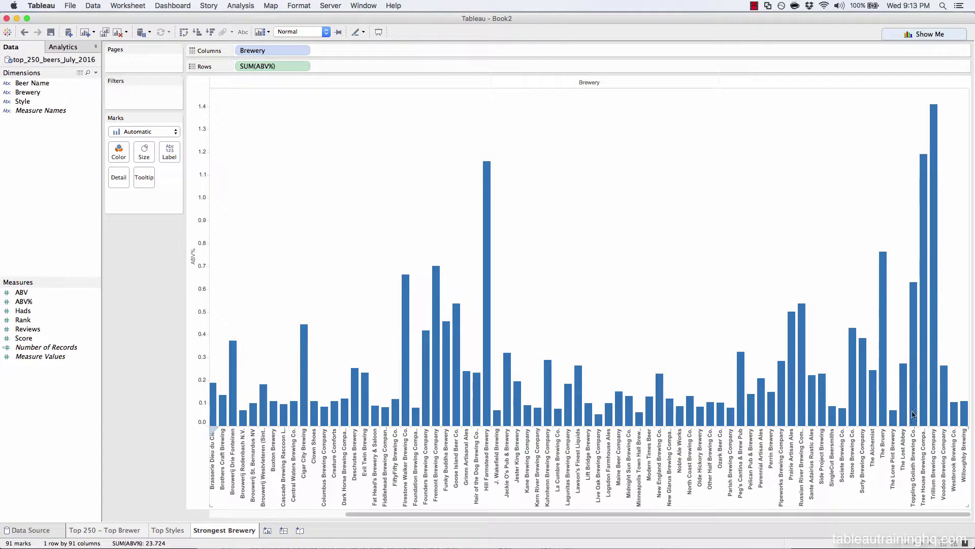
{"action": "mouse_move", "coordinate": [941, 295]}
{"action": "mouse_move", "coordinate": [937, 117]}
{"action": "mouse_move", "coordinate": [923, 172]}
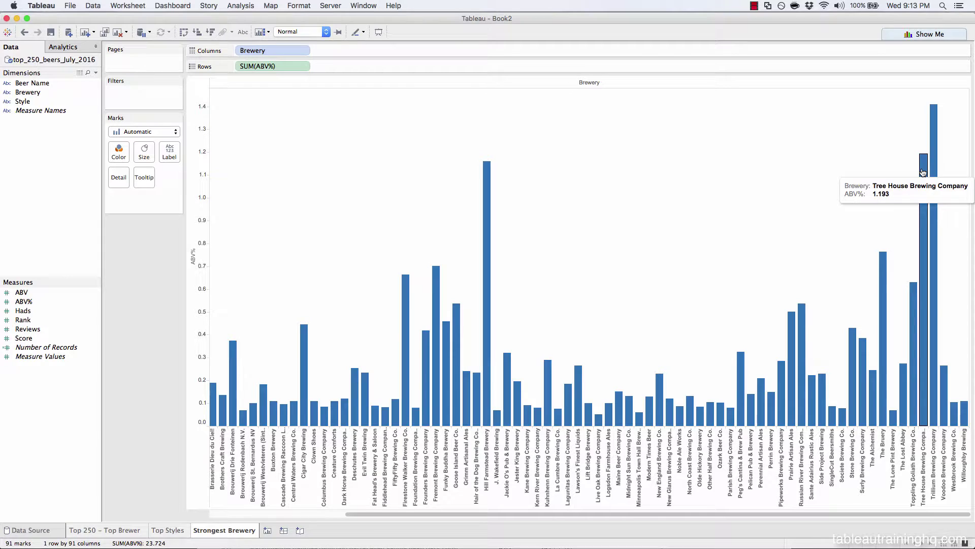
Step: Change the ABV% bars from Sum to Average aggregation, giving an axis topping at 0.30
{"action": "right_click", "coordinate": [291, 66]}
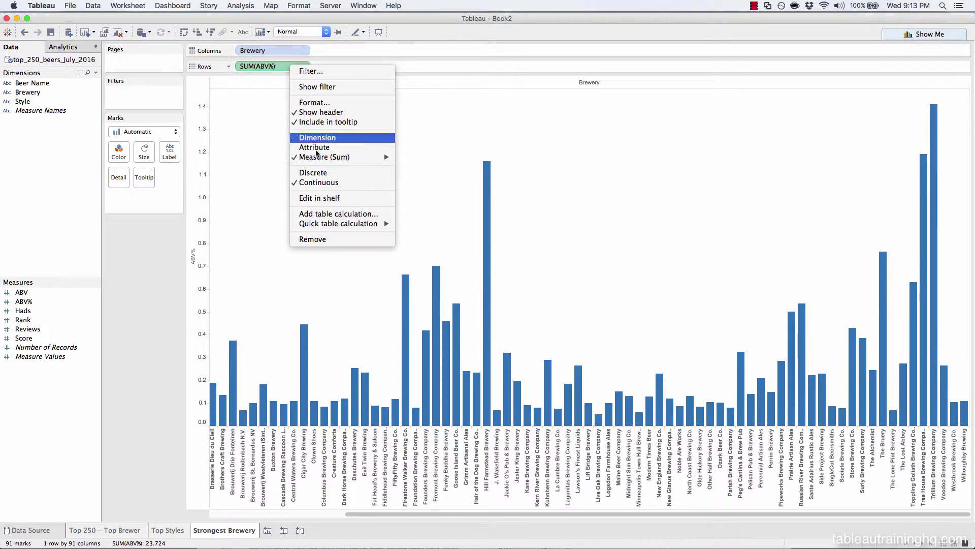
{"action": "mouse_move", "coordinate": [317, 157]}
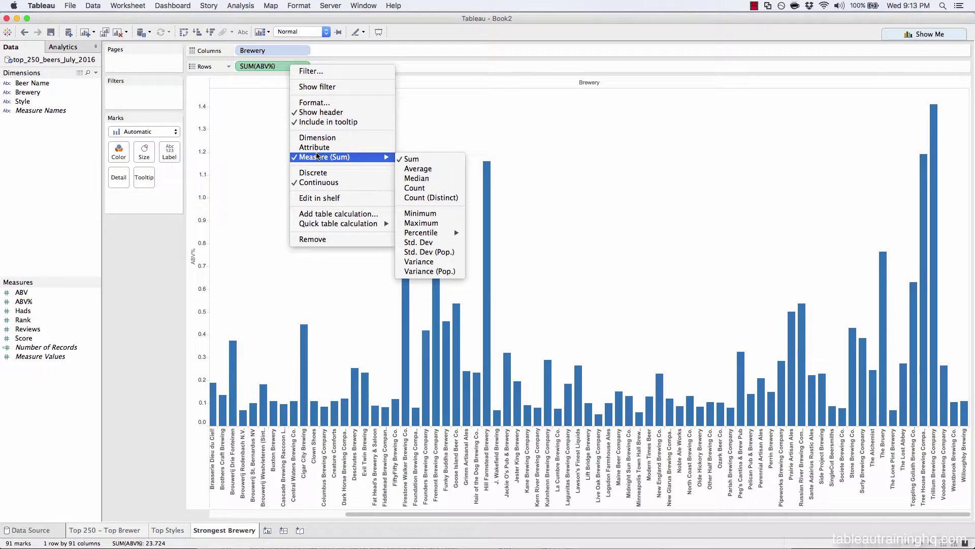
{"action": "left_click", "coordinate": [413, 168]}
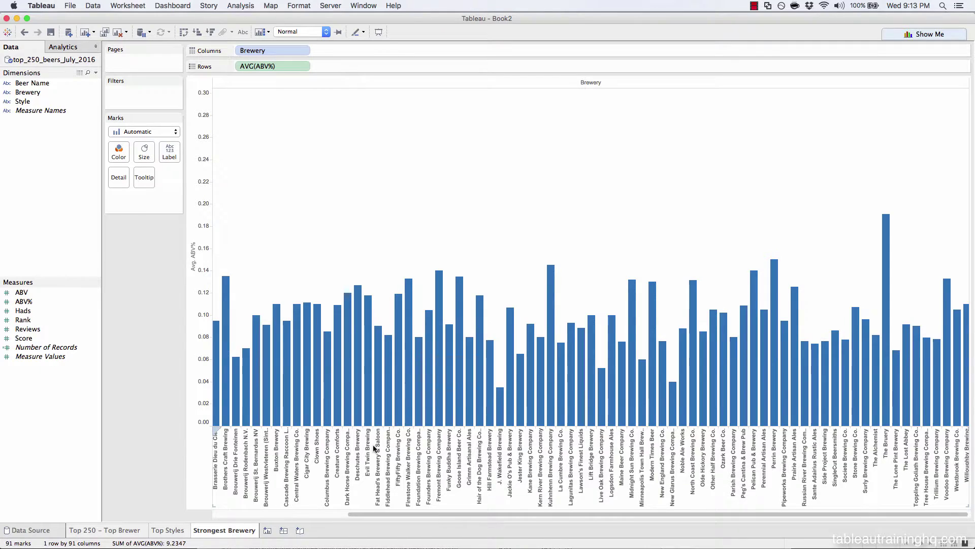
{"action": "scroll", "coordinate": [356, 516], "scroll_direction": "left", "scroll_amount": 10}
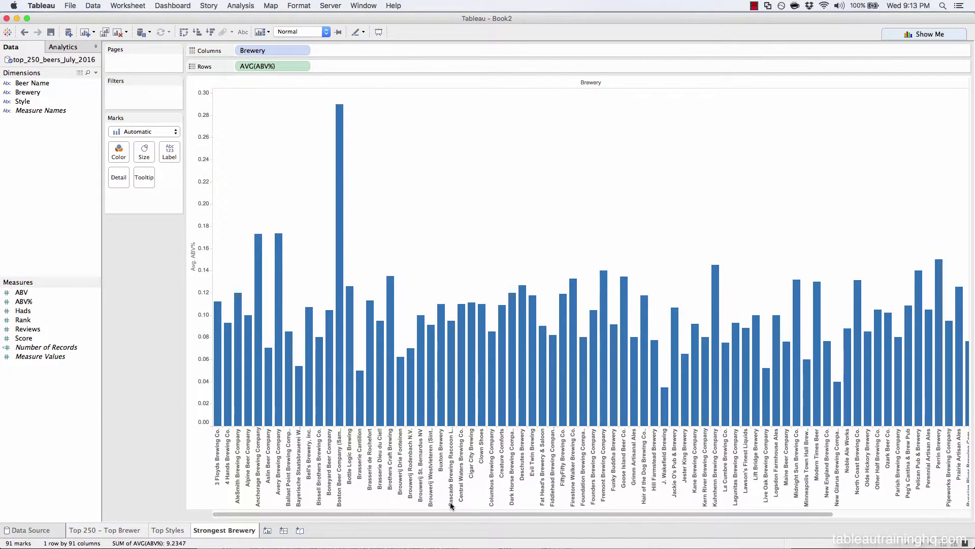
{"action": "left_click_drag", "start_coordinate": [488, 512], "coordinate": [629, 523]}
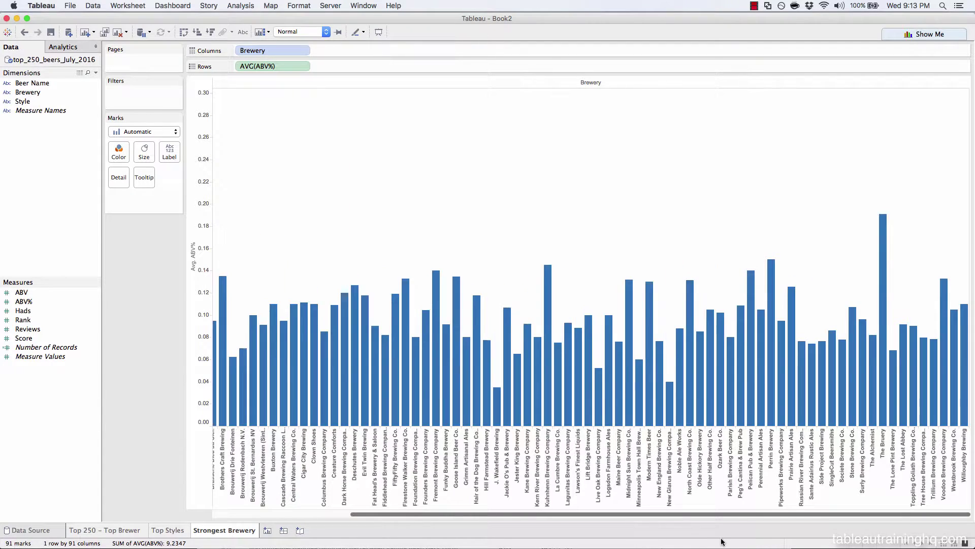
Step: Sort breweries descending by average ABV%, led by Boston Beer Company (Samuel Adams) at 0.2900
{"action": "right_click", "coordinate": [258, 67]}
{"action": "right_click", "coordinate": [256, 49]}
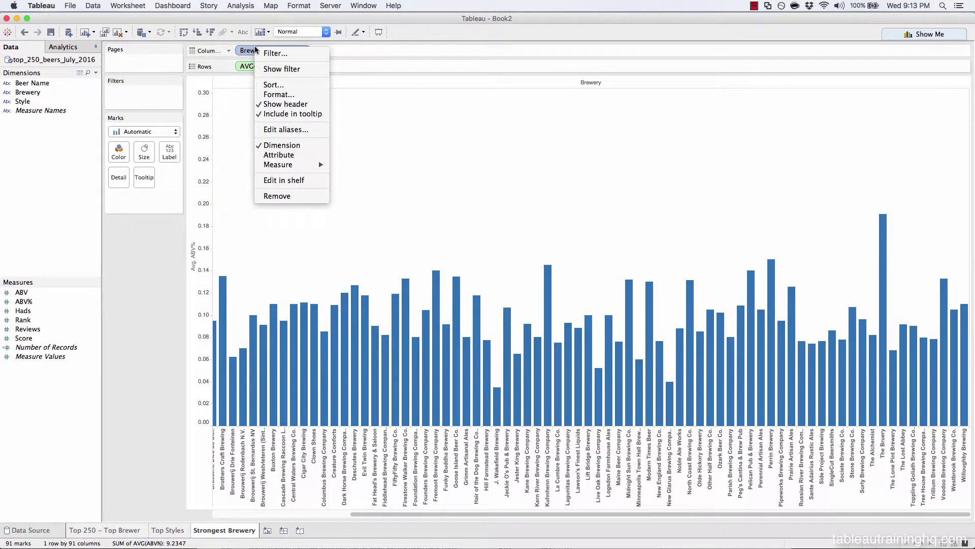
{"action": "left_click", "coordinate": [268, 85]}
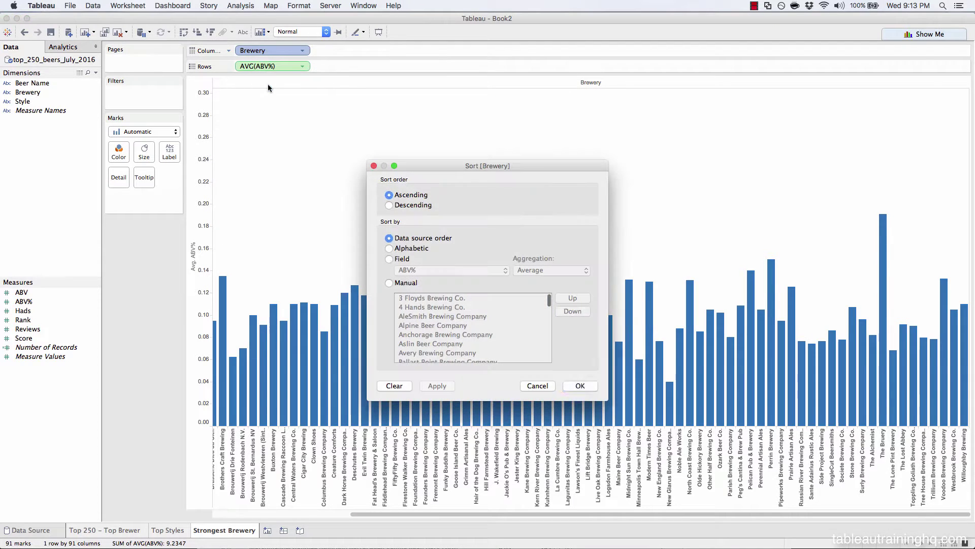
{"action": "left_click", "coordinate": [412, 206]}
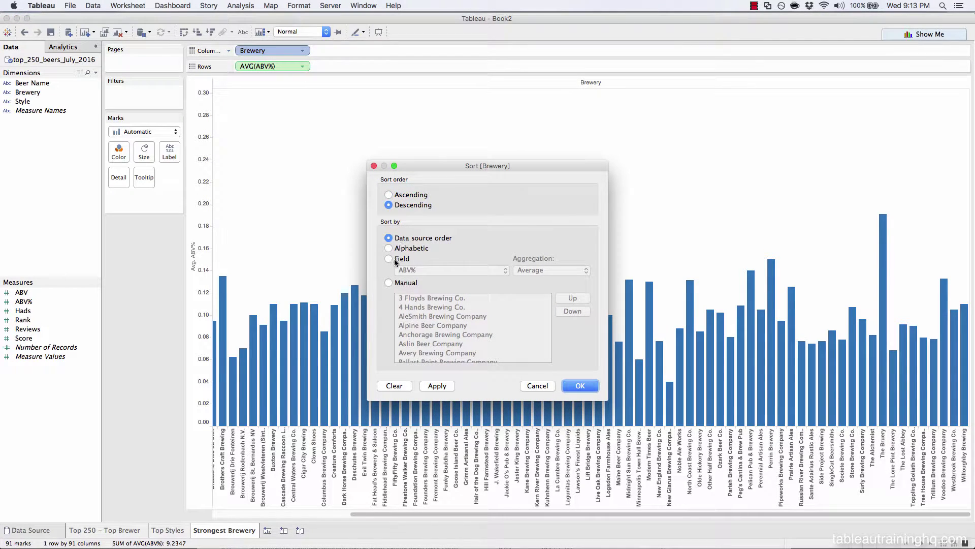
{"action": "left_click", "coordinate": [398, 260]}
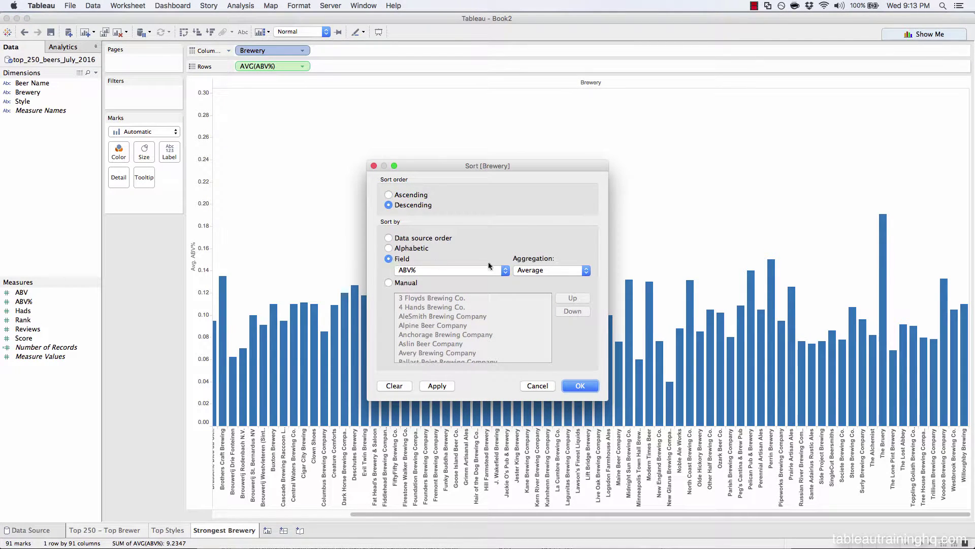
{"action": "left_click", "coordinate": [579, 387]}
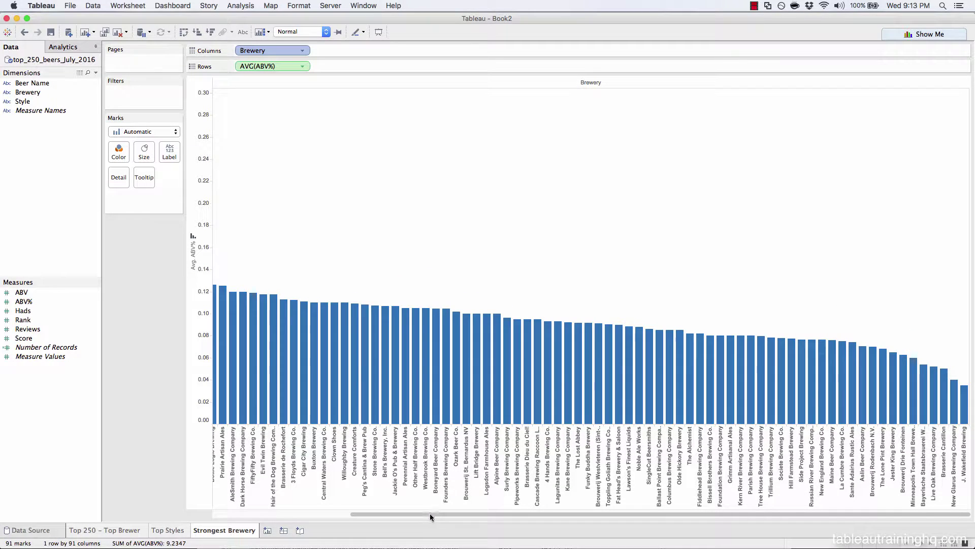
{"action": "left_click_drag", "start_coordinate": [430, 513], "coordinate": [205, 505]}
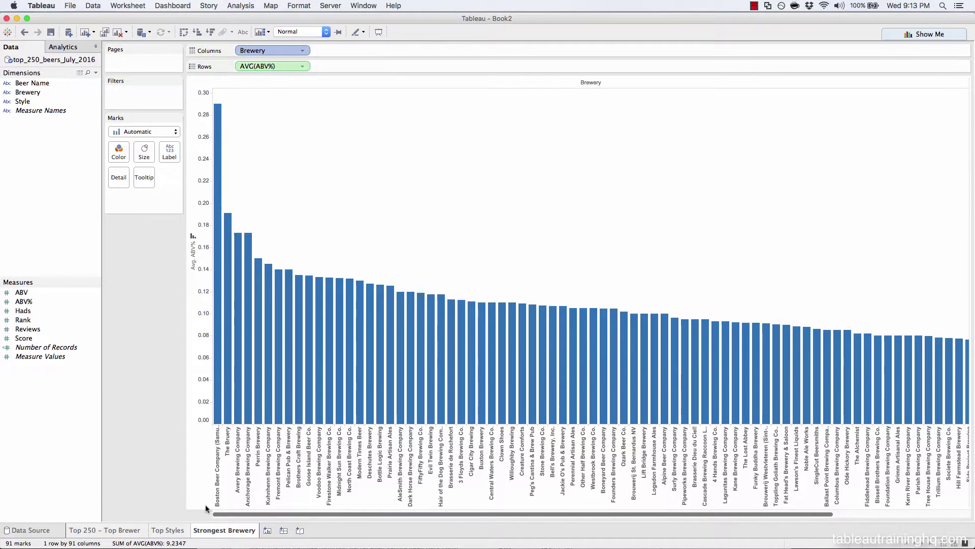
{"action": "mouse_move", "coordinate": [217, 121]}
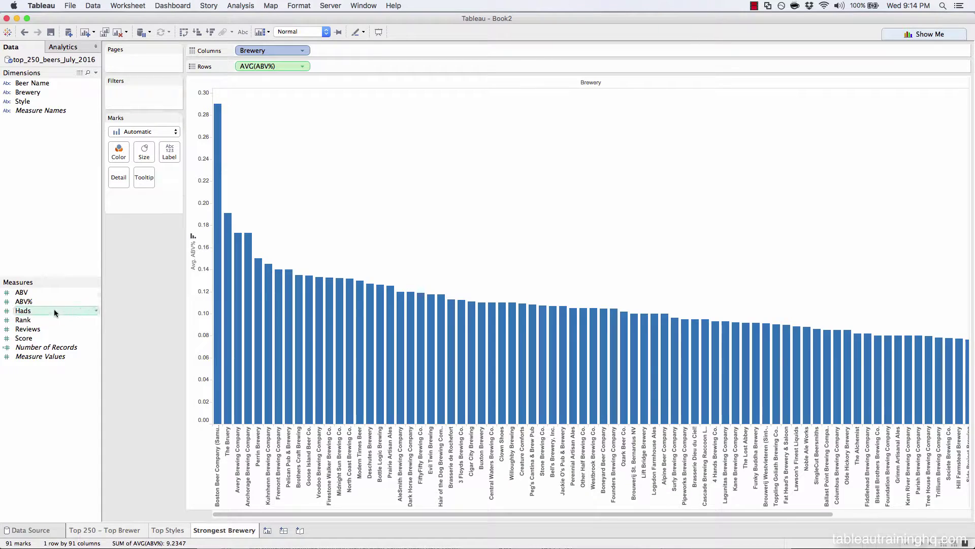
Step: Add Beer Name, Number of Records labels and Rank to the bars, colouring them green by record count
{"action": "left_click_drag", "start_coordinate": [30, 83], "coordinate": [144, 178]}
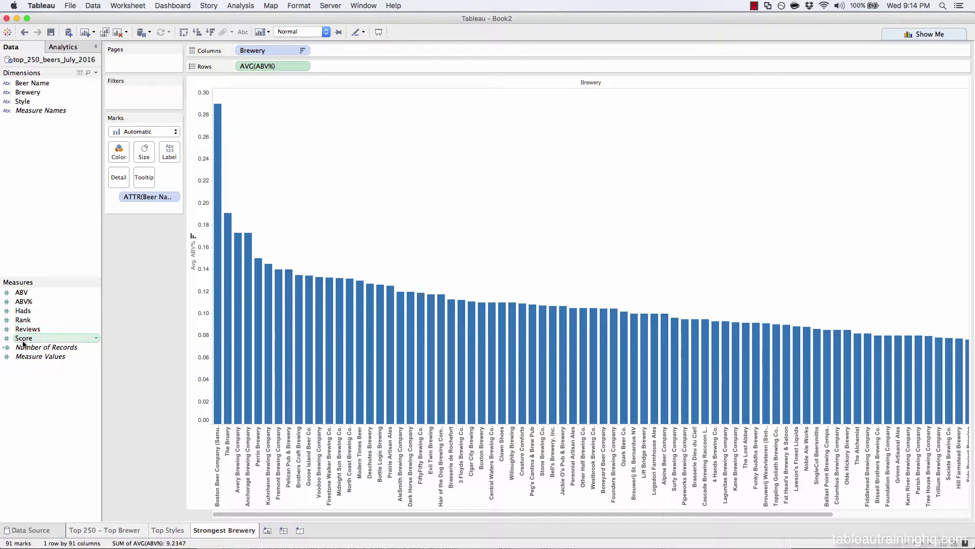
{"action": "left_click_drag", "start_coordinate": [25, 347], "coordinate": [169, 152]}
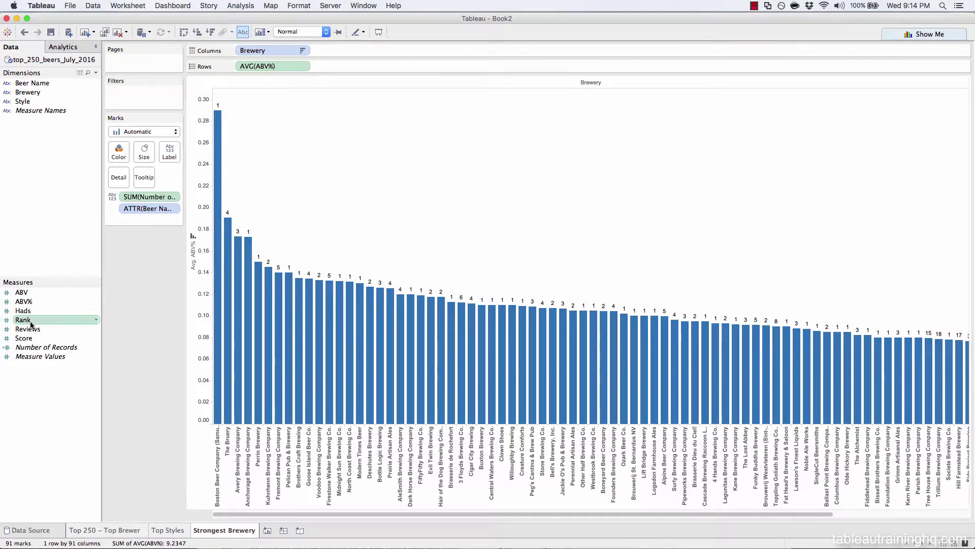
{"action": "left_click_drag", "start_coordinate": [31, 323], "coordinate": [143, 181]}
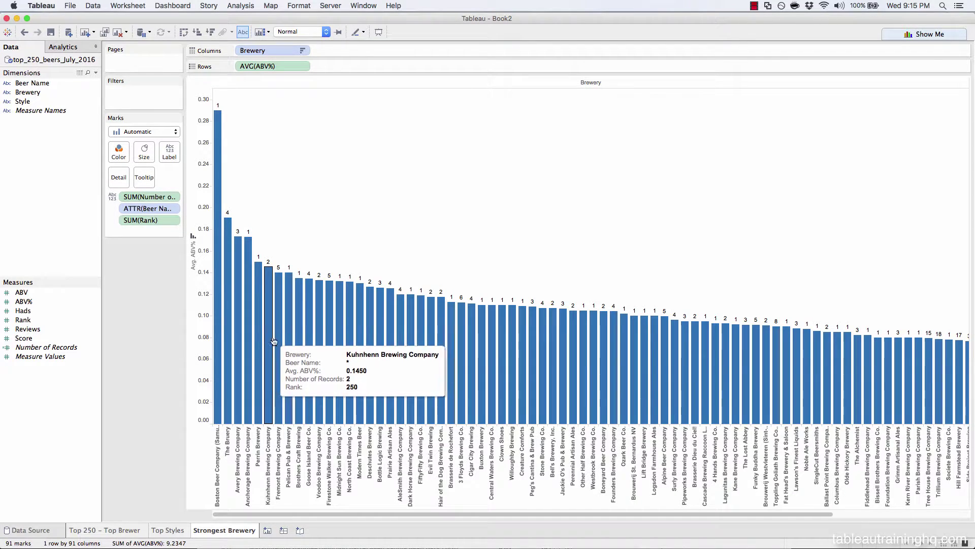
{"action": "left_click_drag", "start_coordinate": [146, 199], "coordinate": [122, 161]}
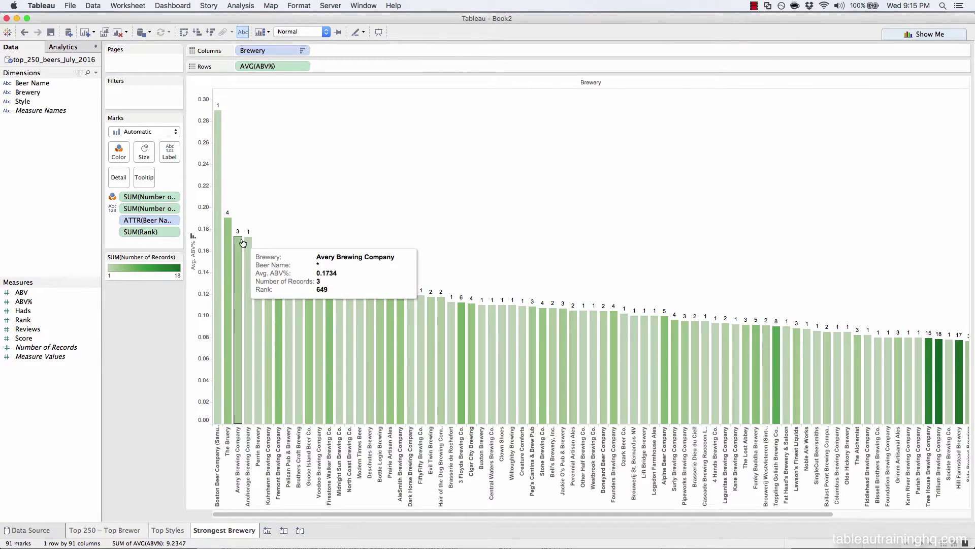
Step: Recolour the Strongest Brewery bars with the Temperature Diverging palette, green-to-red from 1 to 18 records
{"action": "left_click", "coordinate": [119, 151]}
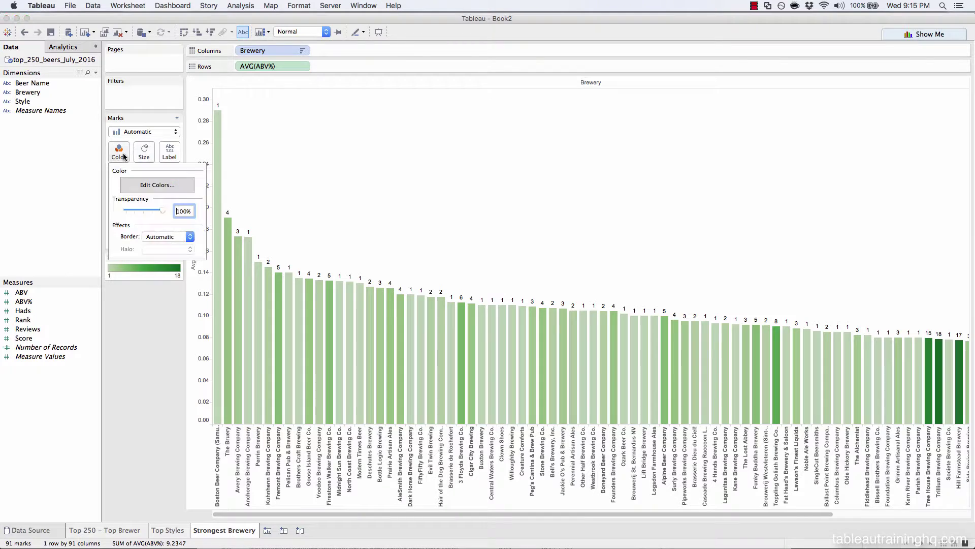
{"action": "left_click", "coordinate": [142, 186]}
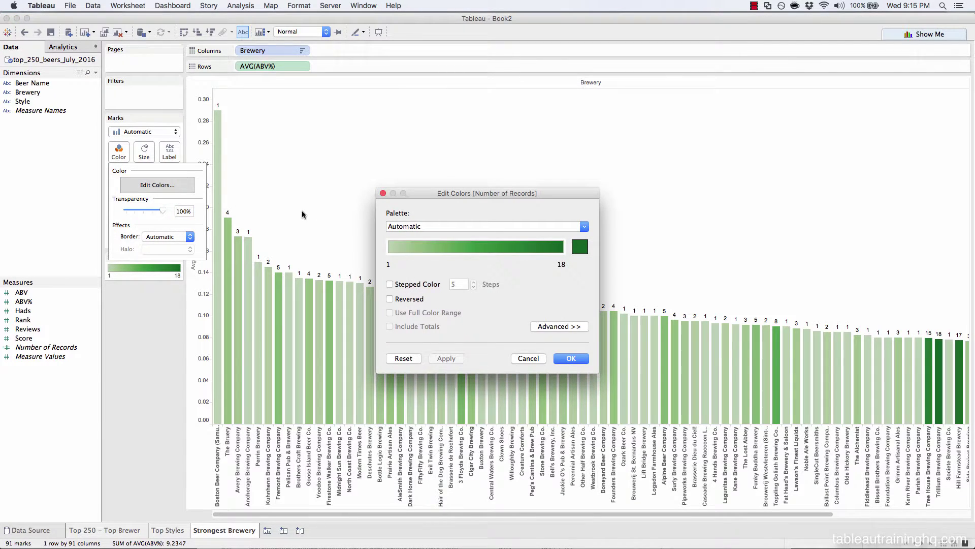
{"action": "left_click", "coordinate": [431, 224]}
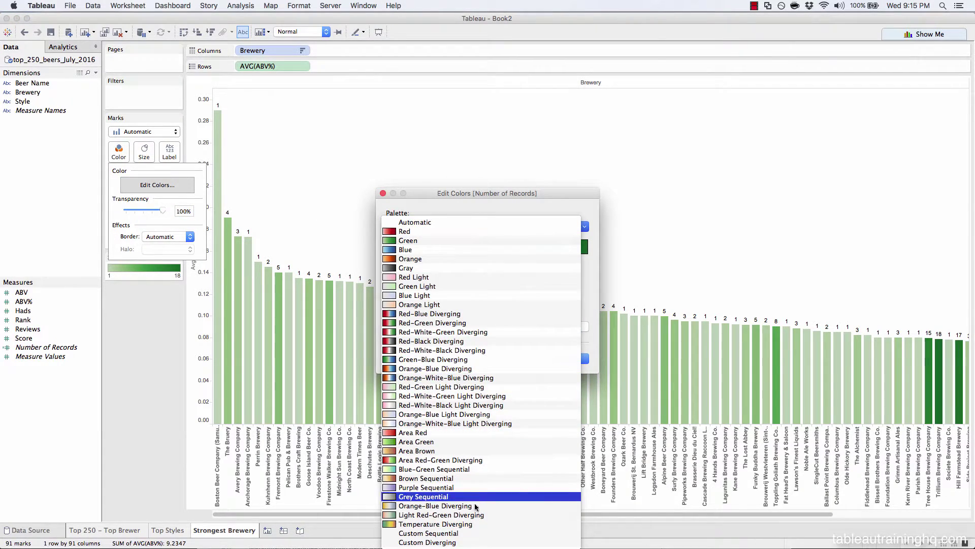
{"action": "left_click", "coordinate": [471, 524]}
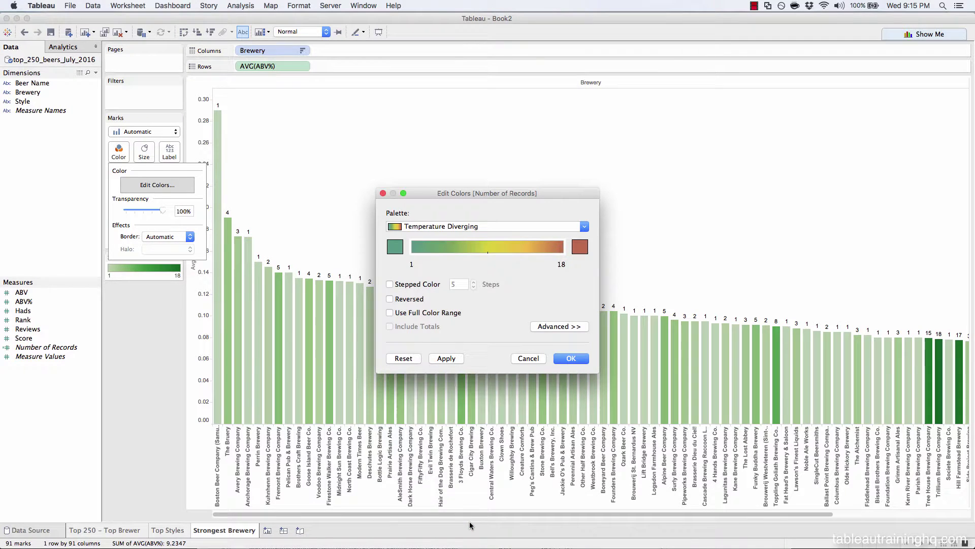
{"action": "left_click", "coordinate": [439, 359]}
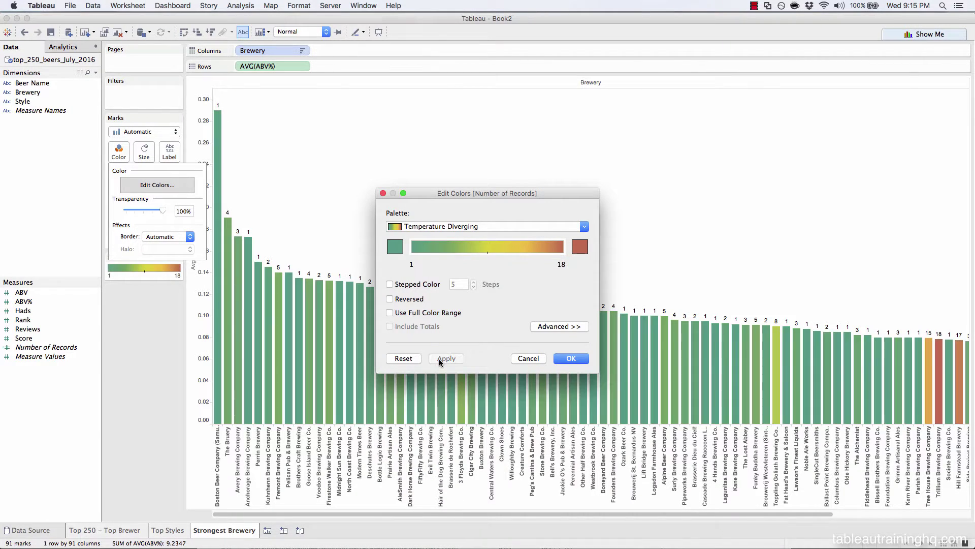
{"action": "left_click", "coordinate": [567, 357]}
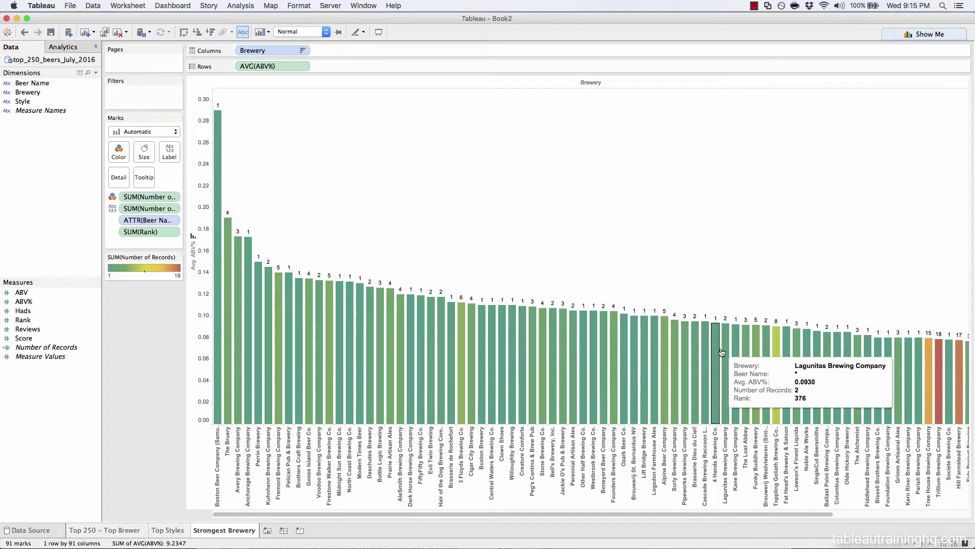
{"action": "scroll", "coordinate": [402, 227], "scroll_direction": "right", "scroll_amount": 5}
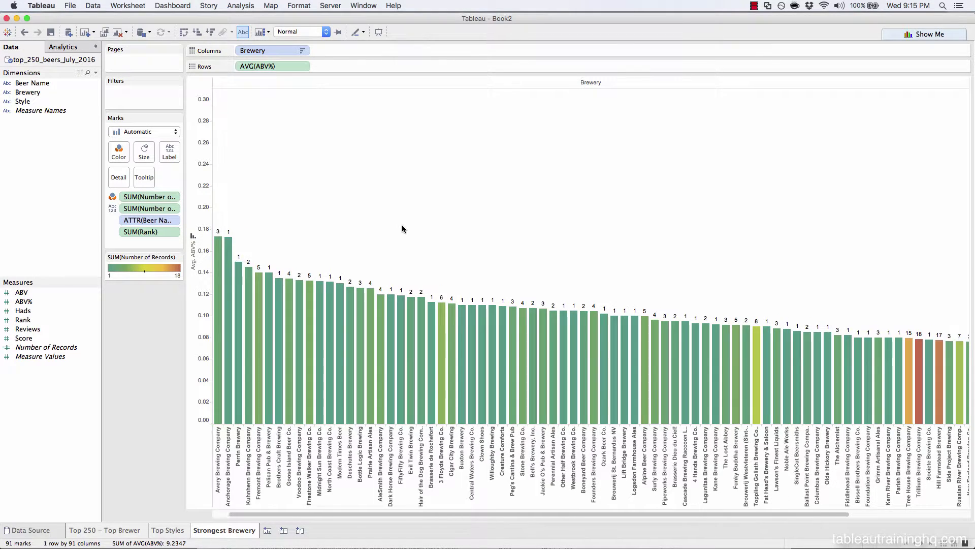
{"action": "scroll", "coordinate": [403, 228], "scroll_direction": "right", "scroll_amount": 5}
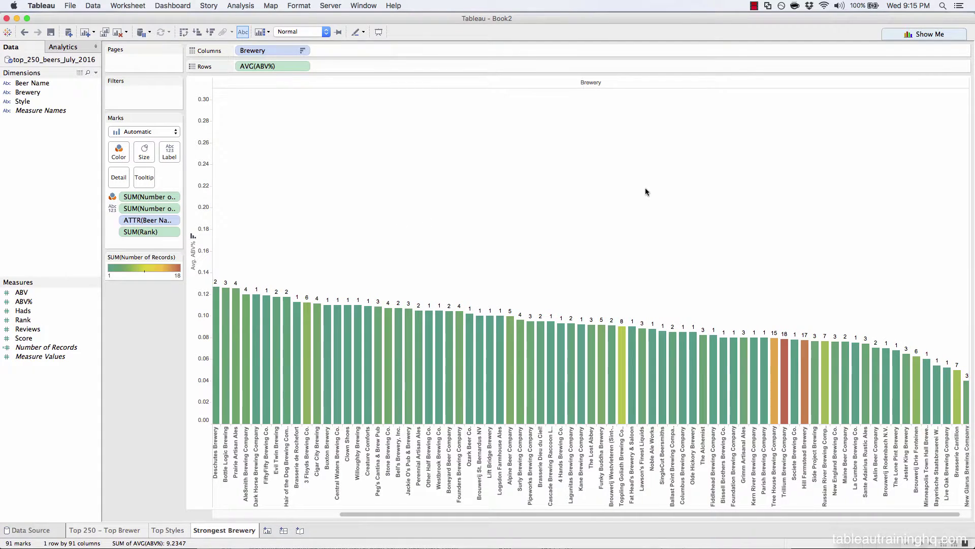
{"action": "mouse_move", "coordinate": [785, 368]}
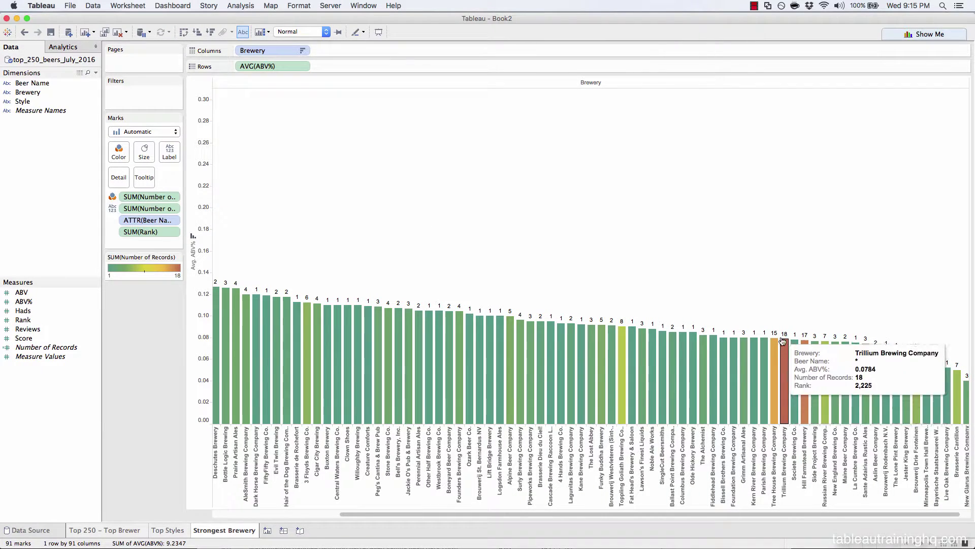
{"action": "mouse_move", "coordinate": [772, 351]}
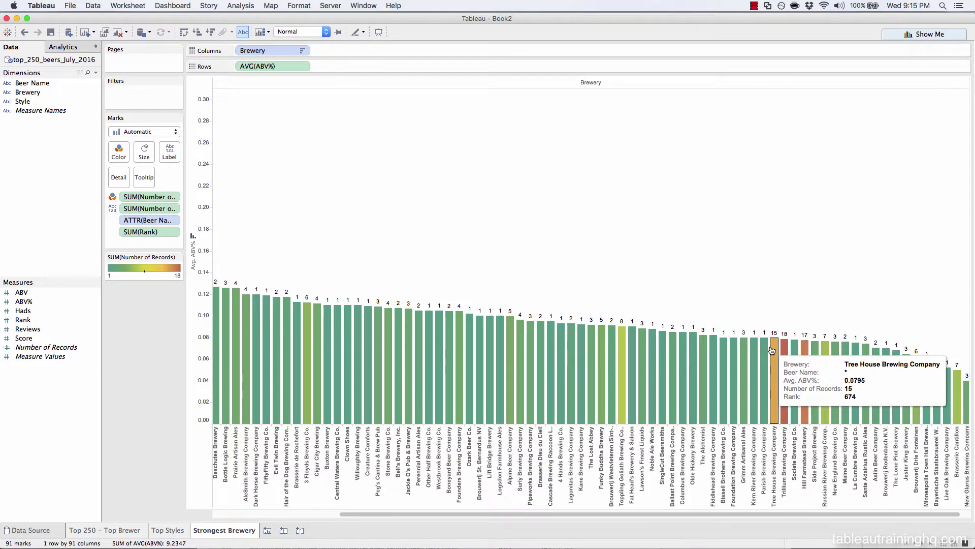
{"action": "mouse_move", "coordinate": [806, 354]}
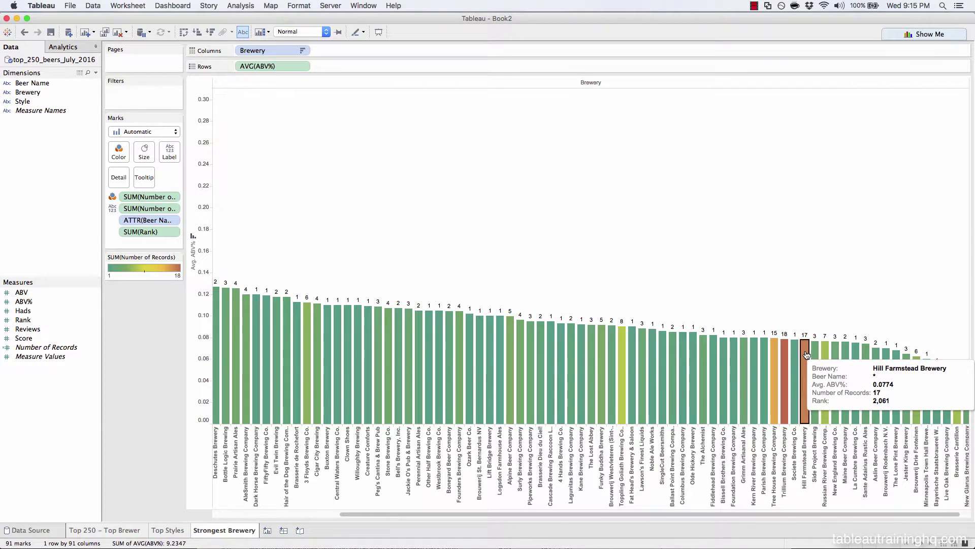
{"action": "left_click", "coordinate": [806, 354]}
{"action": "left_click", "coordinate": [806, 355]}
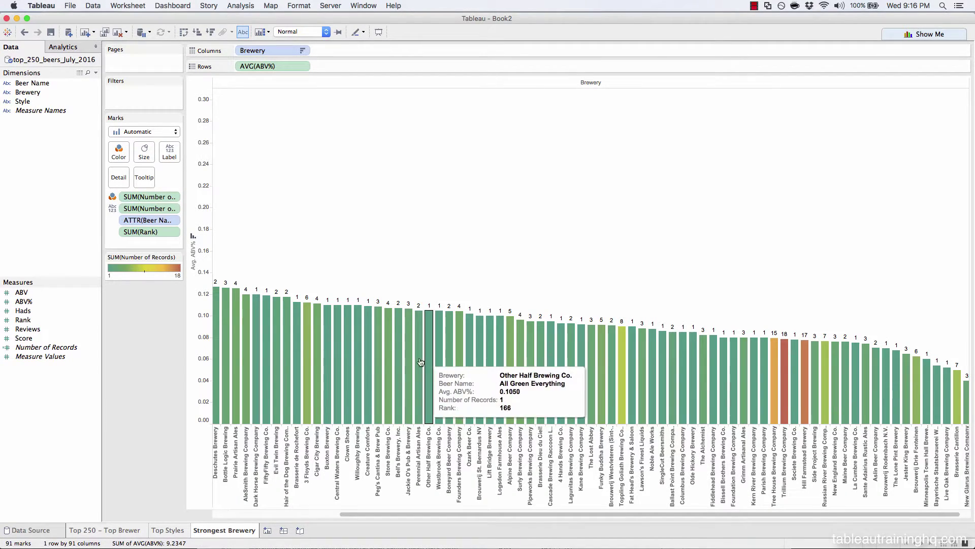
{"action": "left_click", "coordinate": [775, 347]}
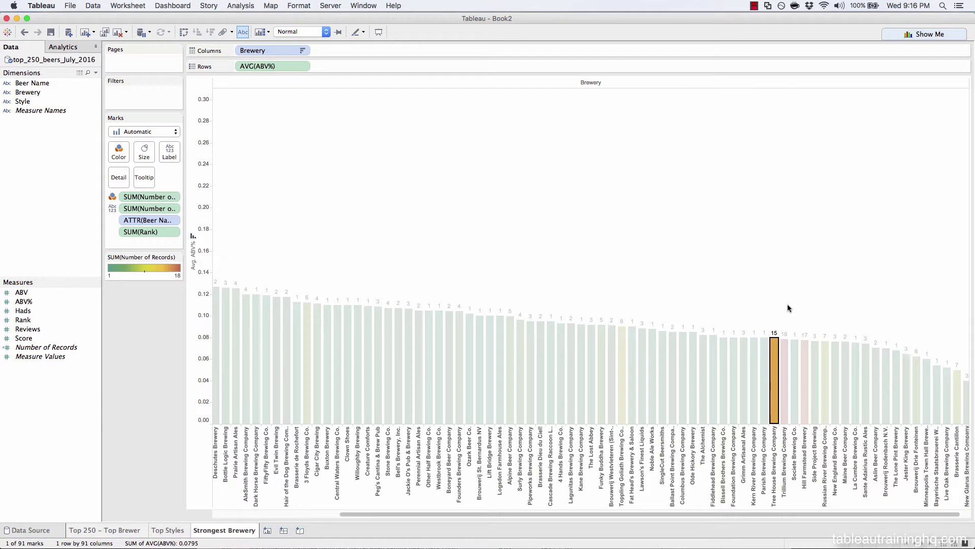
{"action": "left_click", "coordinate": [788, 246]}
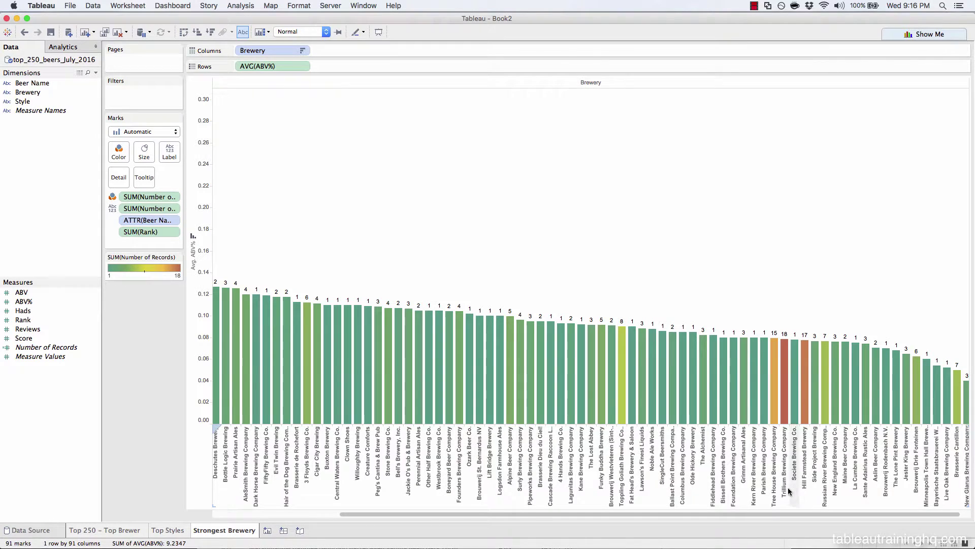
{"action": "left_click_drag", "start_coordinate": [763, 514], "coordinate": [840, 515]}
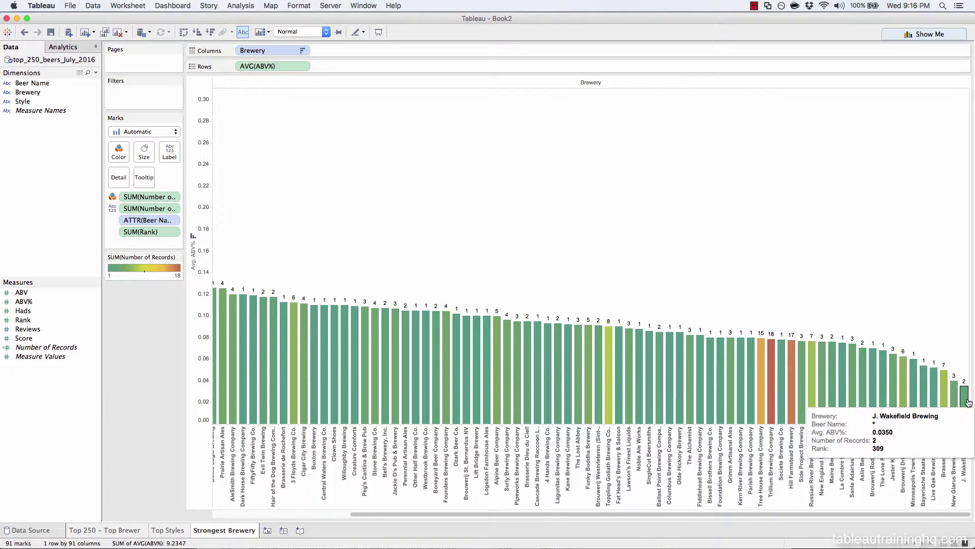
{"action": "left_click_drag", "start_coordinate": [903, 514], "coordinate": [632, 491]}
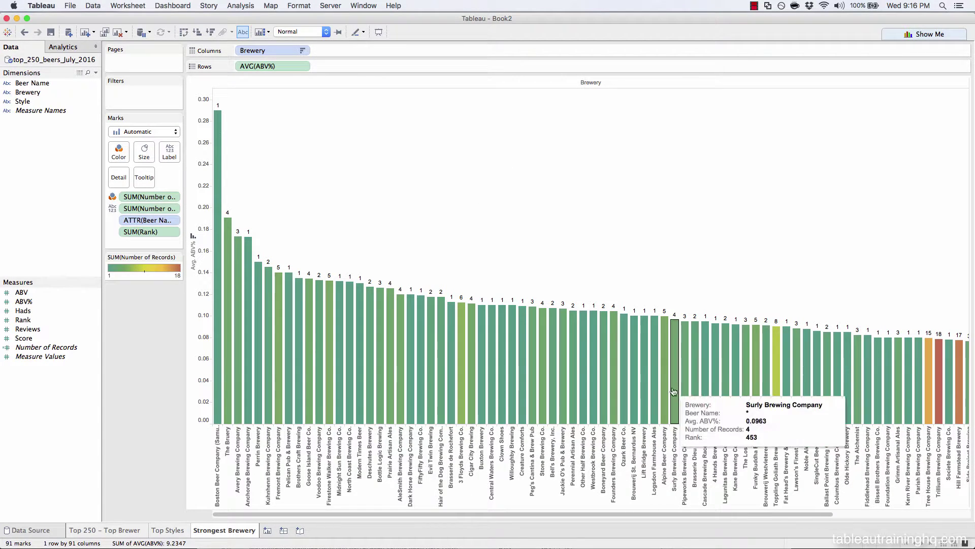
{"action": "left_click_drag", "start_coordinate": [668, 517], "coordinate": [843, 514]}
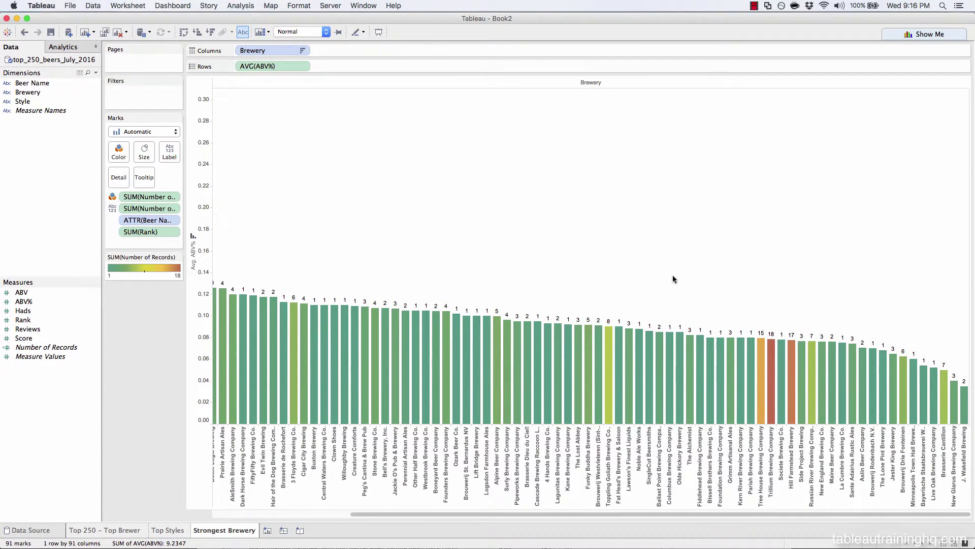
{"action": "left_click_drag", "start_coordinate": [597, 272], "coordinate": [803, 266]}
Step: On a new Sheet 4, plot SUM(Hads) against SUM(Score) as a single scatter mark
{"action": "left_click", "coordinate": [267, 530]}
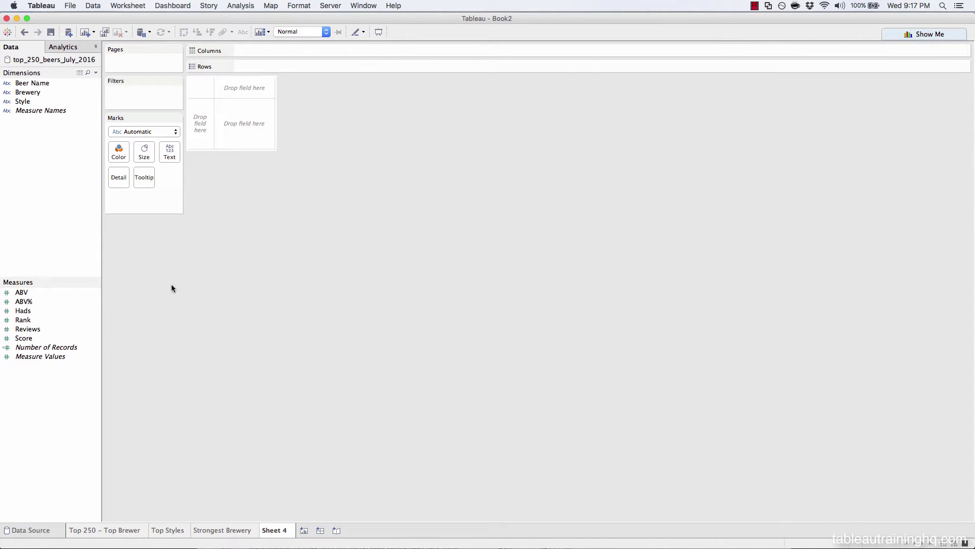
{"action": "double_click", "coordinate": [29, 310]}
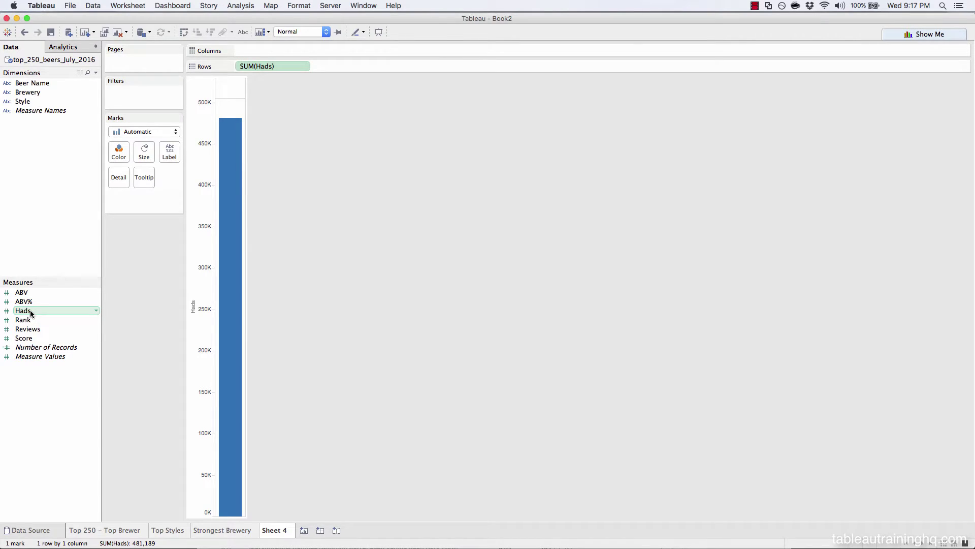
{"action": "double_click", "coordinate": [24, 338]}
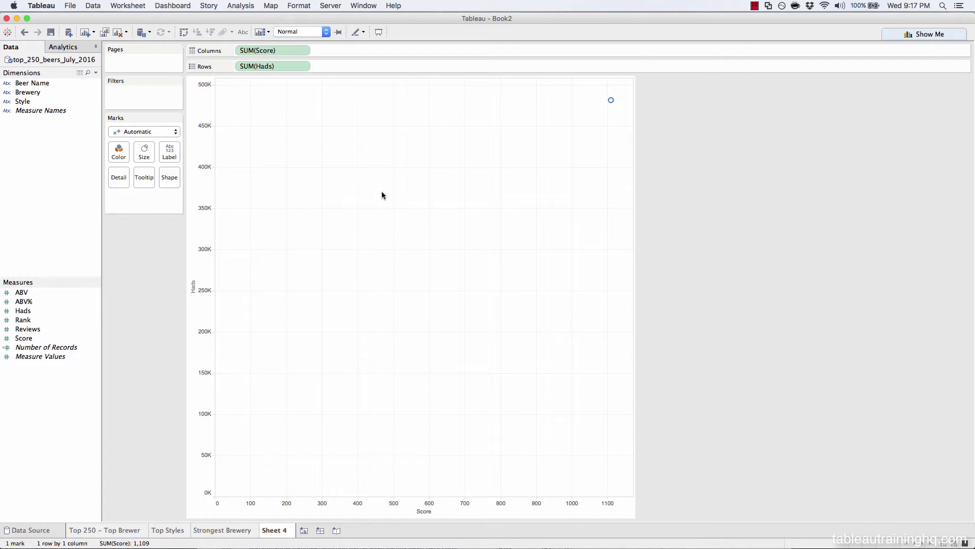
Step: Add Beer Name to Detail so the scatter shows 250 beer marks, then check their tooltips
{"action": "left_click", "coordinate": [76, 293]}
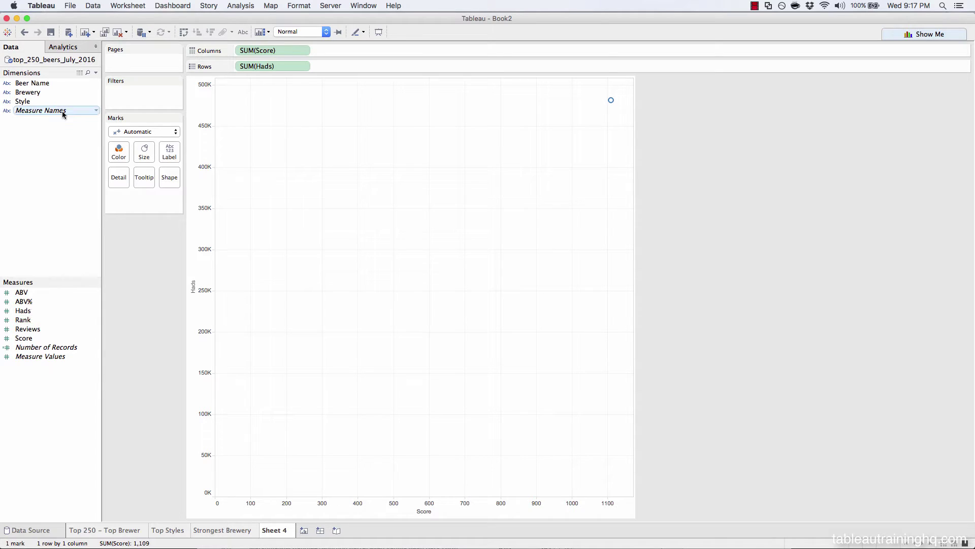
{"action": "double_click", "coordinate": [32, 83]}
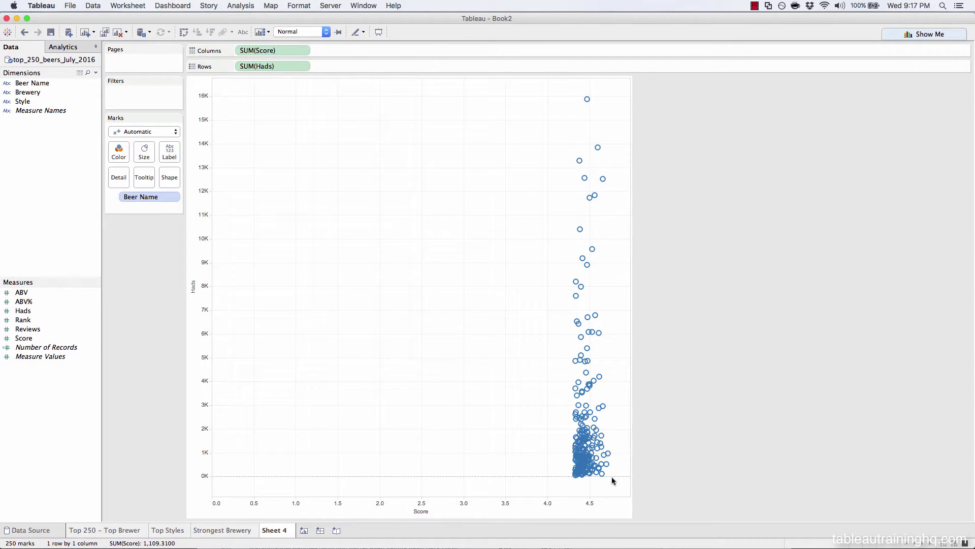
{"action": "mouse_move", "coordinate": [588, 99]}
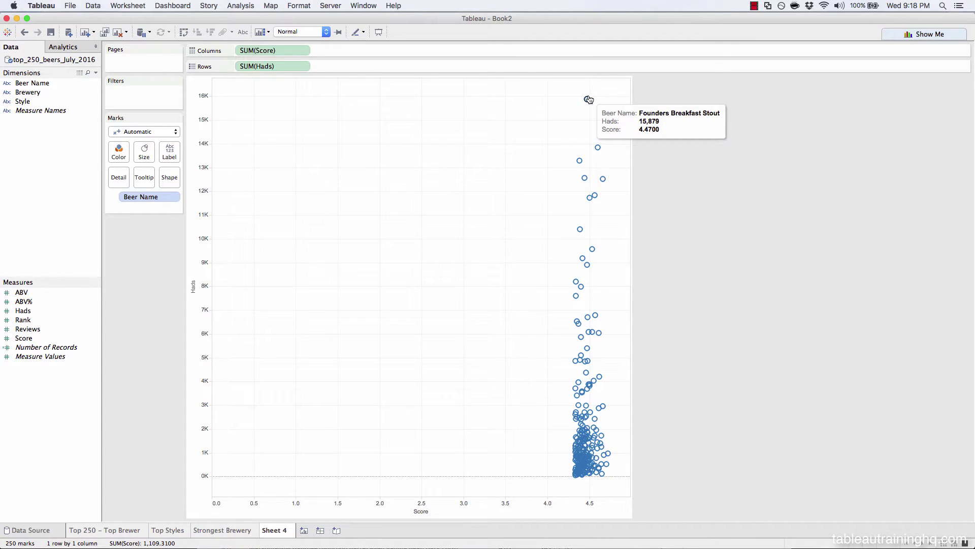
{"action": "mouse_move", "coordinate": [599, 150]}
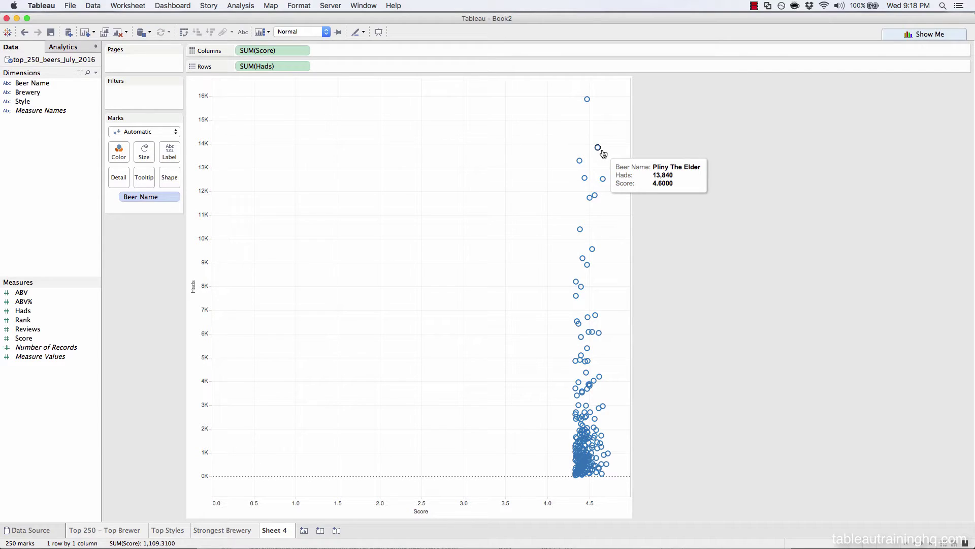
{"action": "mouse_move", "coordinate": [583, 168]}
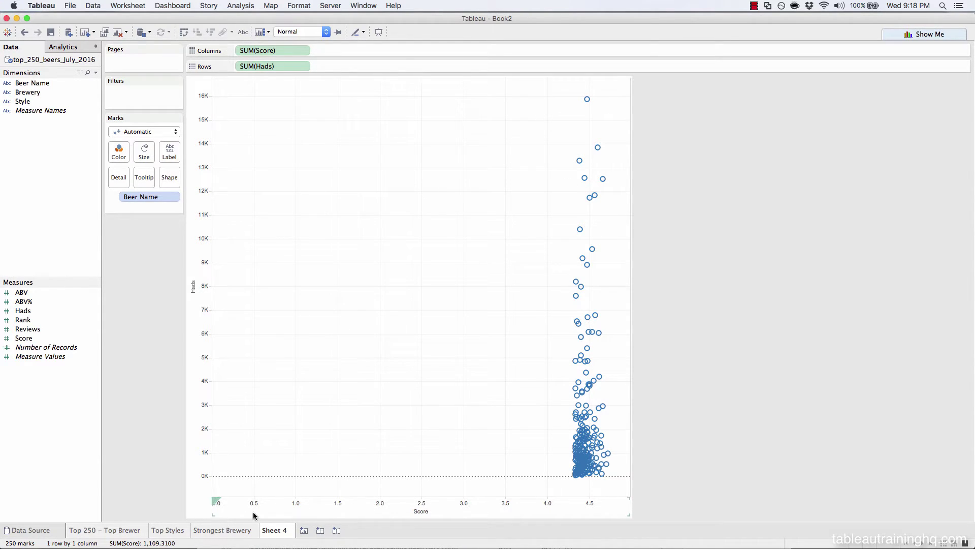
Step: Uncheck Include zero on the Score axis so it spans roughly 4.33 to 4.72
{"action": "right_click", "coordinate": [465, 509]}
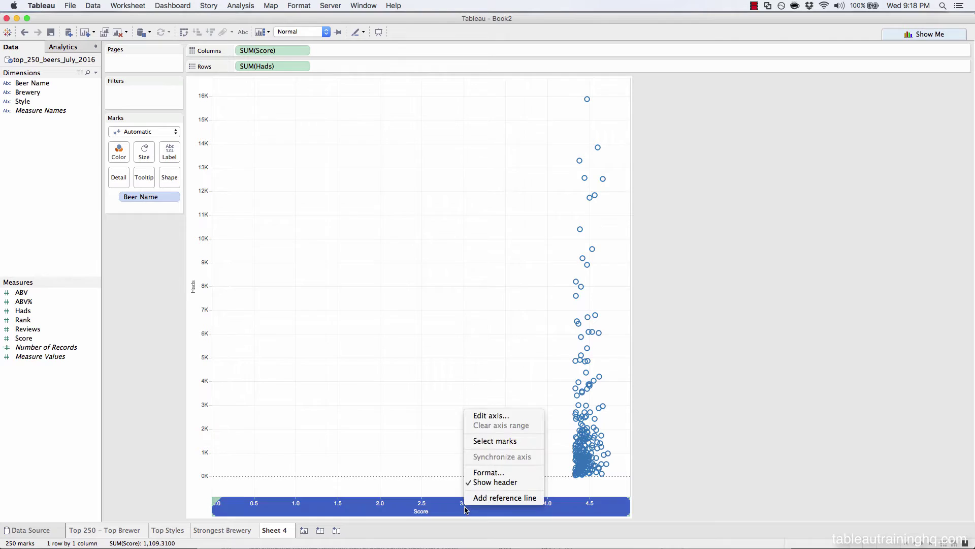
{"action": "left_click", "coordinate": [487, 415]}
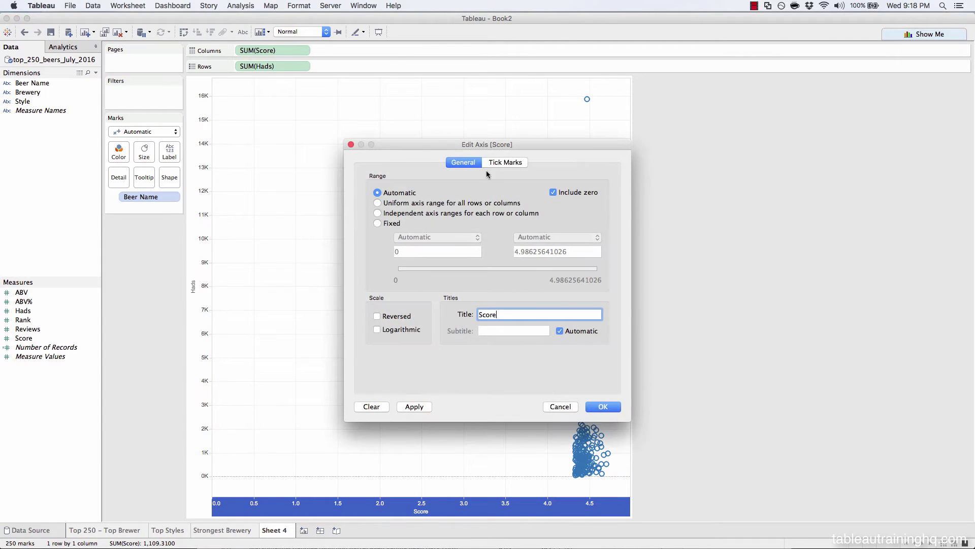
{"action": "left_click", "coordinate": [553, 192]}
{"action": "left_click", "coordinate": [603, 406]}
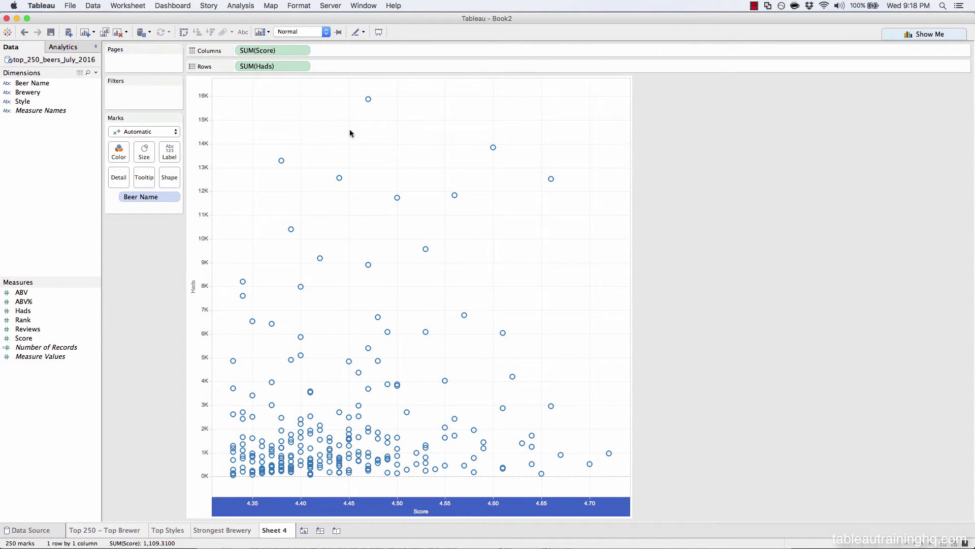
{"action": "mouse_move", "coordinate": [368, 107]}
{"action": "mouse_move", "coordinate": [609, 456]}
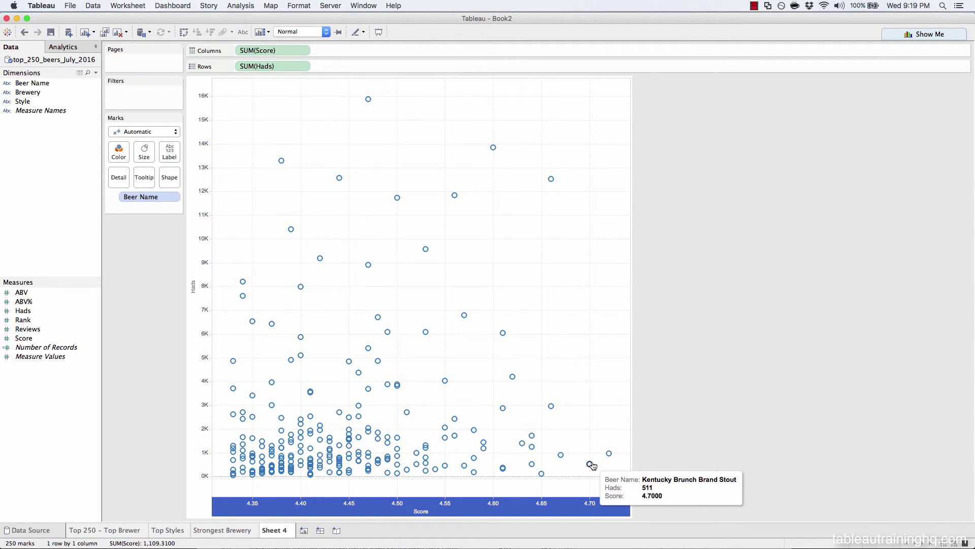
{"action": "mouse_move", "coordinate": [560, 458]}
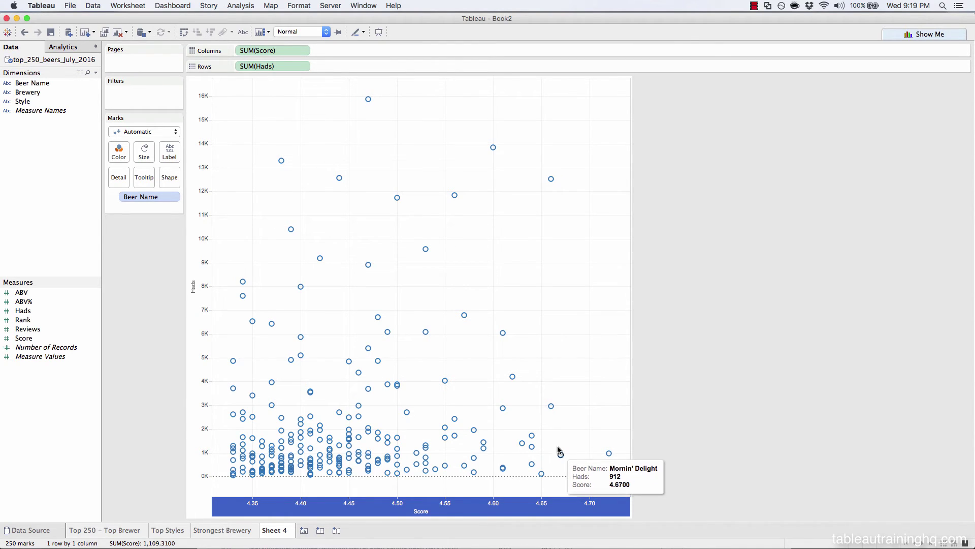
{"action": "left_click_drag", "start_coordinate": [554, 440], "coordinate": [622, 475]}
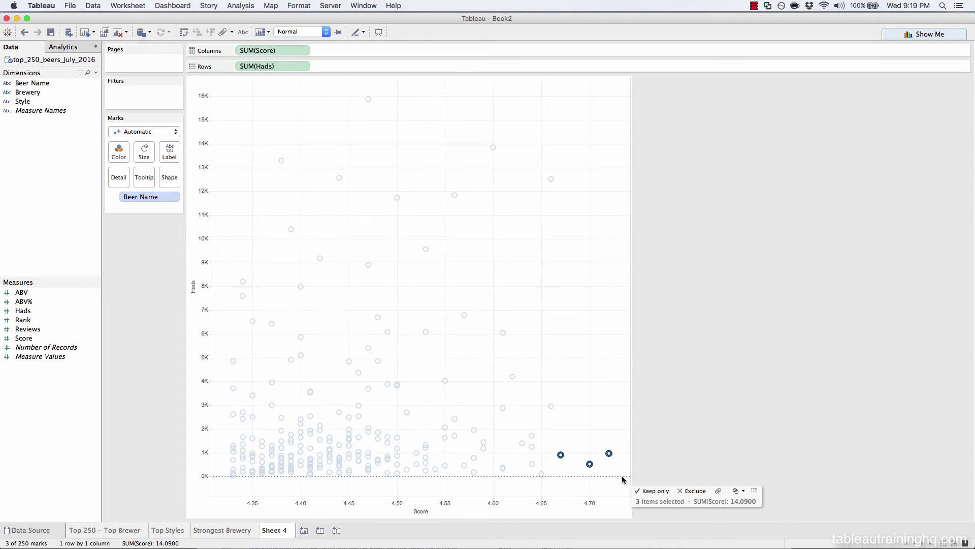
{"action": "left_click", "coordinate": [580, 447]}
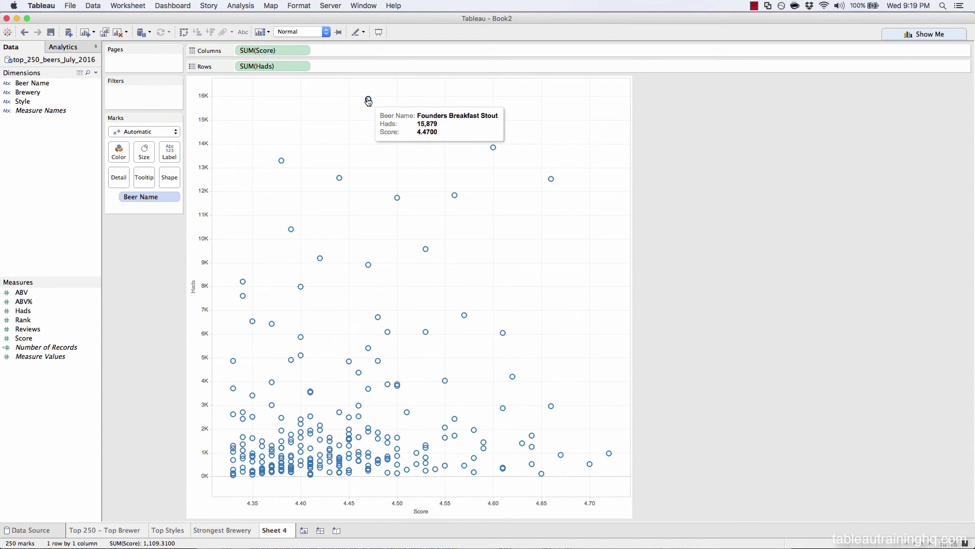
{"action": "mouse_move", "coordinate": [491, 153]}
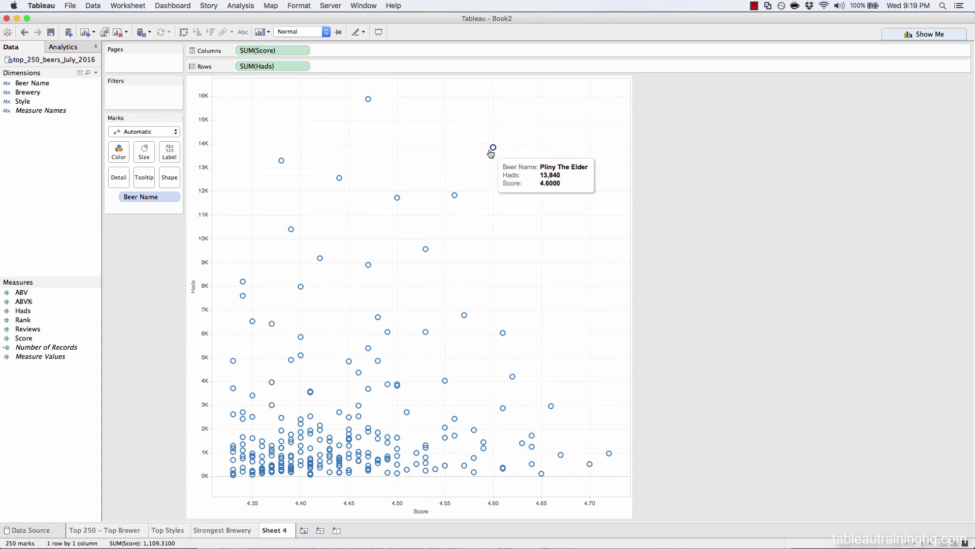
{"action": "mouse_move", "coordinate": [552, 184]}
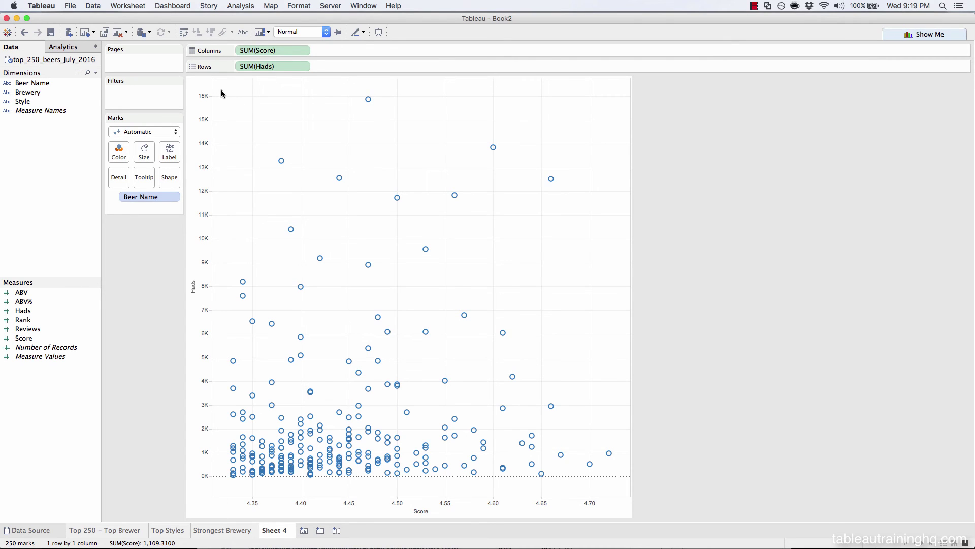
{"action": "left_click_drag", "start_coordinate": [221, 92], "coordinate": [585, 305]}
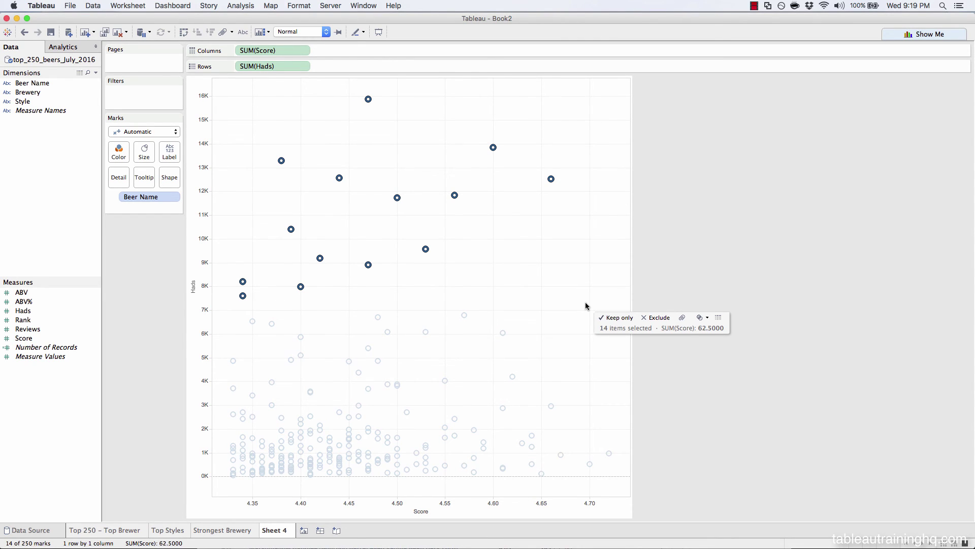
{"action": "left_click", "coordinate": [586, 305]}
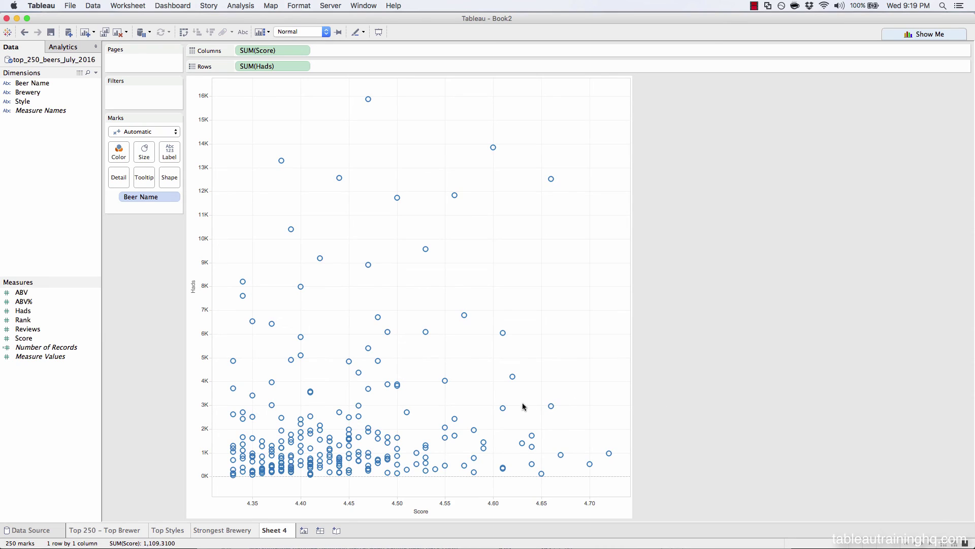
{"action": "left_click_drag", "start_coordinate": [517, 402], "coordinate": [562, 335]}
{"action": "left_click", "coordinate": [515, 320]}
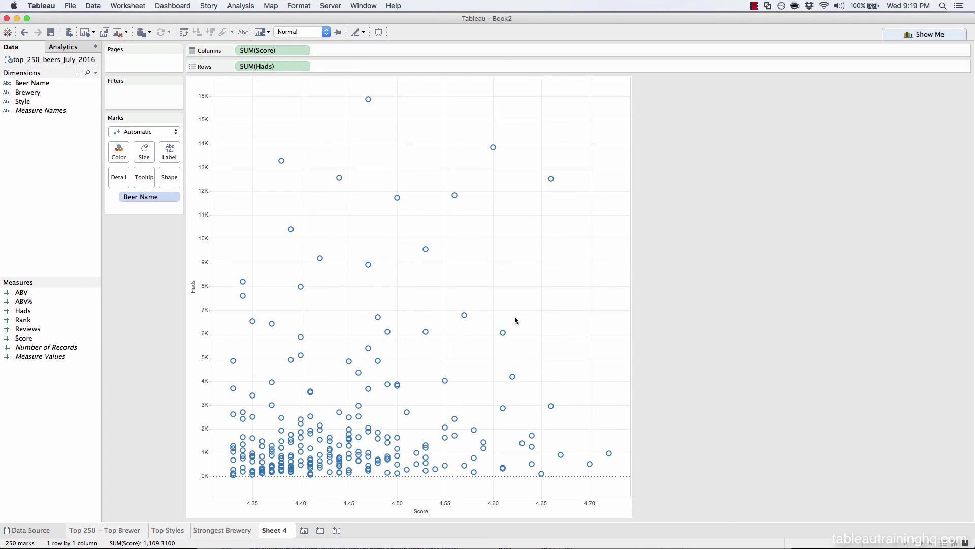